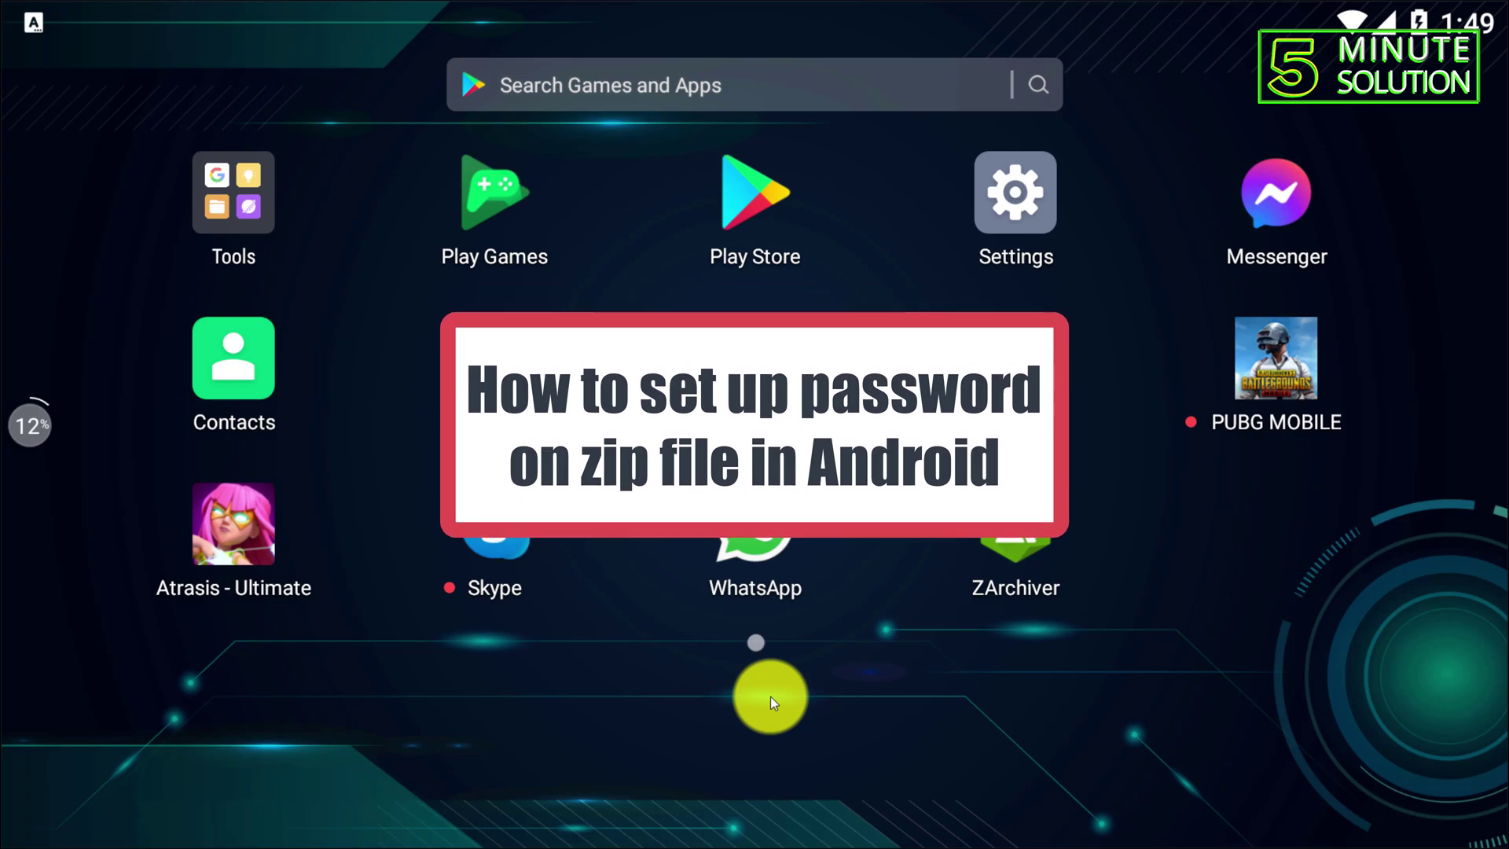
- Open the ZArchiver app page in the Play Store
{"action": "left_click", "coordinate": [763, 201]}
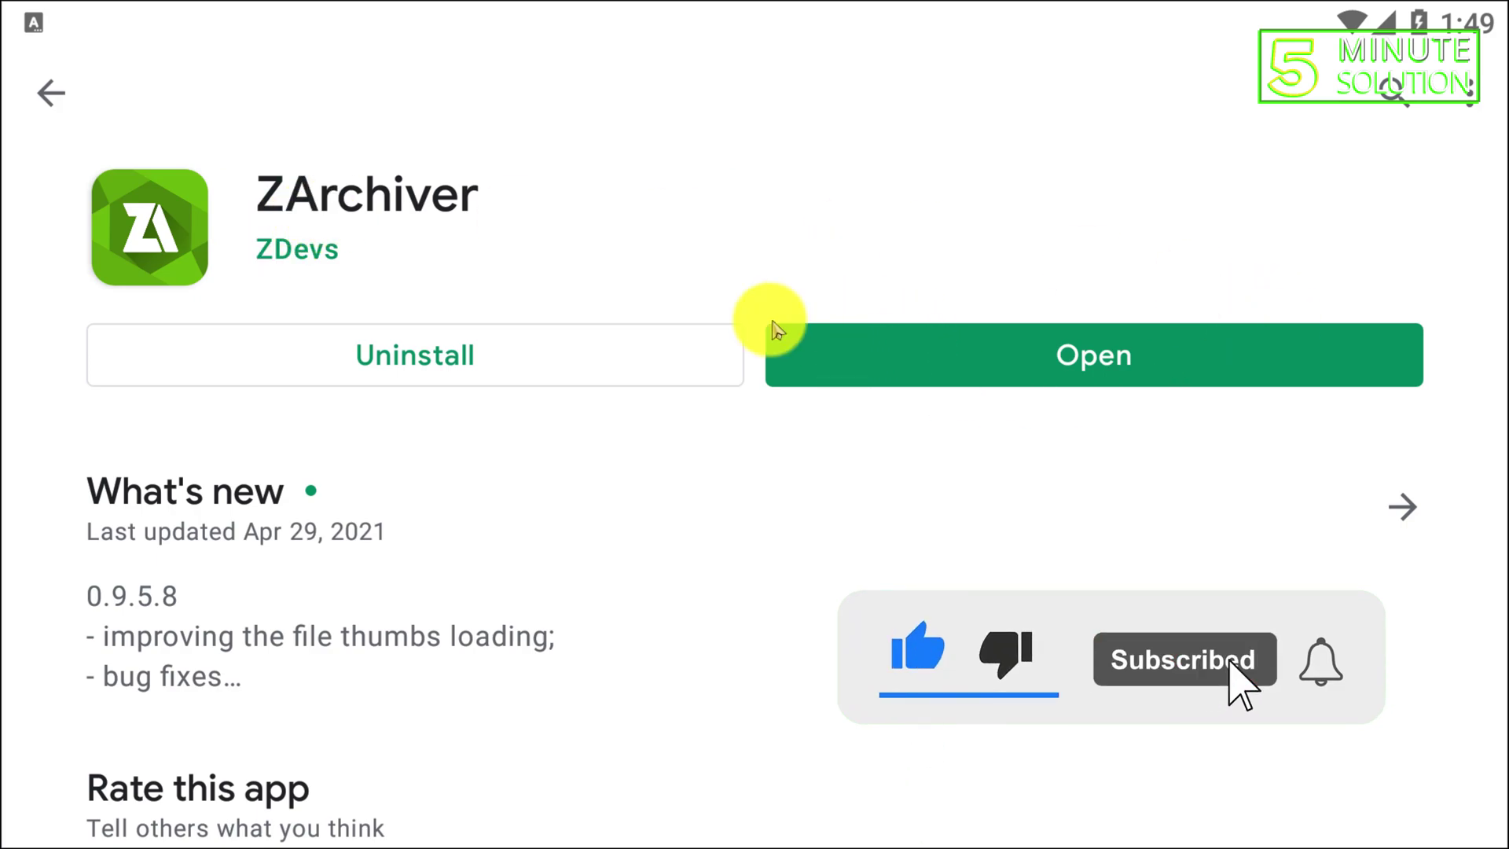
- Launch ZArchiver, browse Android > obb > com.tencent.ig, then return to storage root to find the obb
{"action": "left_click", "coordinate": [948, 354]}
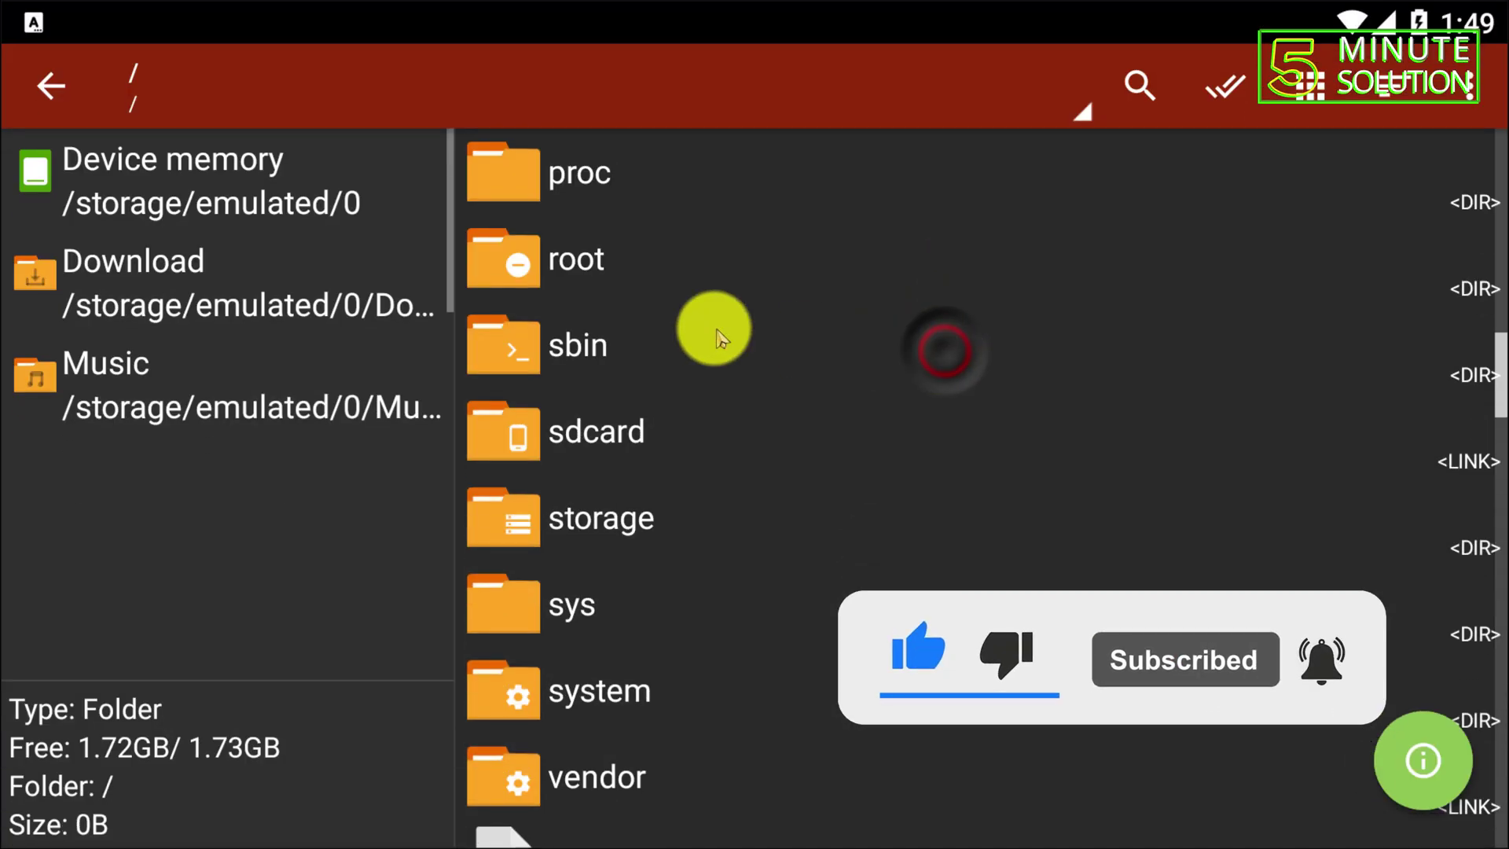
{"action": "left_click", "coordinate": [32, 85]}
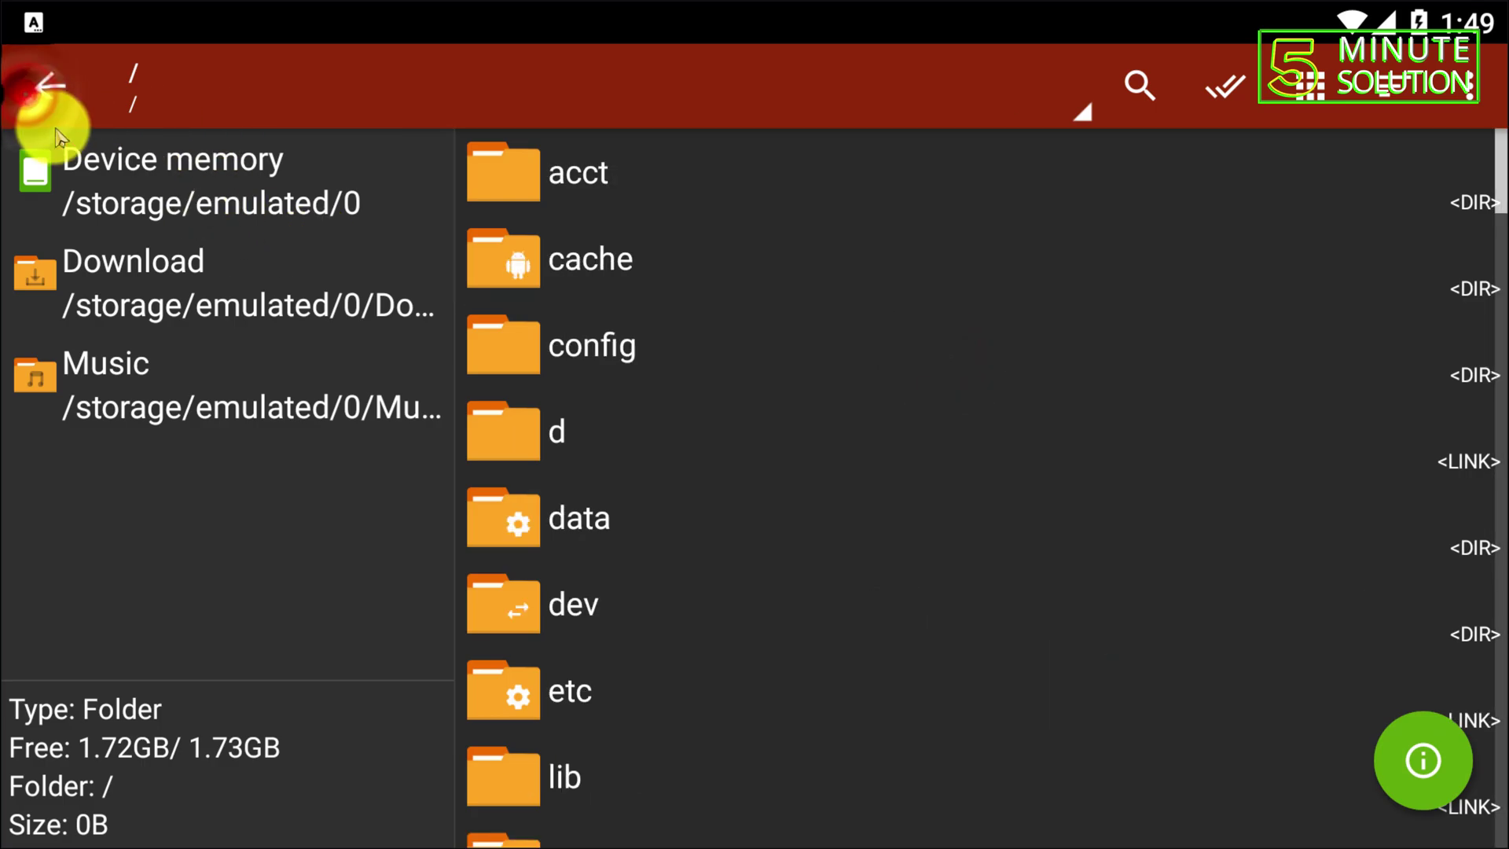
{"action": "left_click", "coordinate": [161, 189]}
{"action": "left_click", "coordinate": [627, 356]}
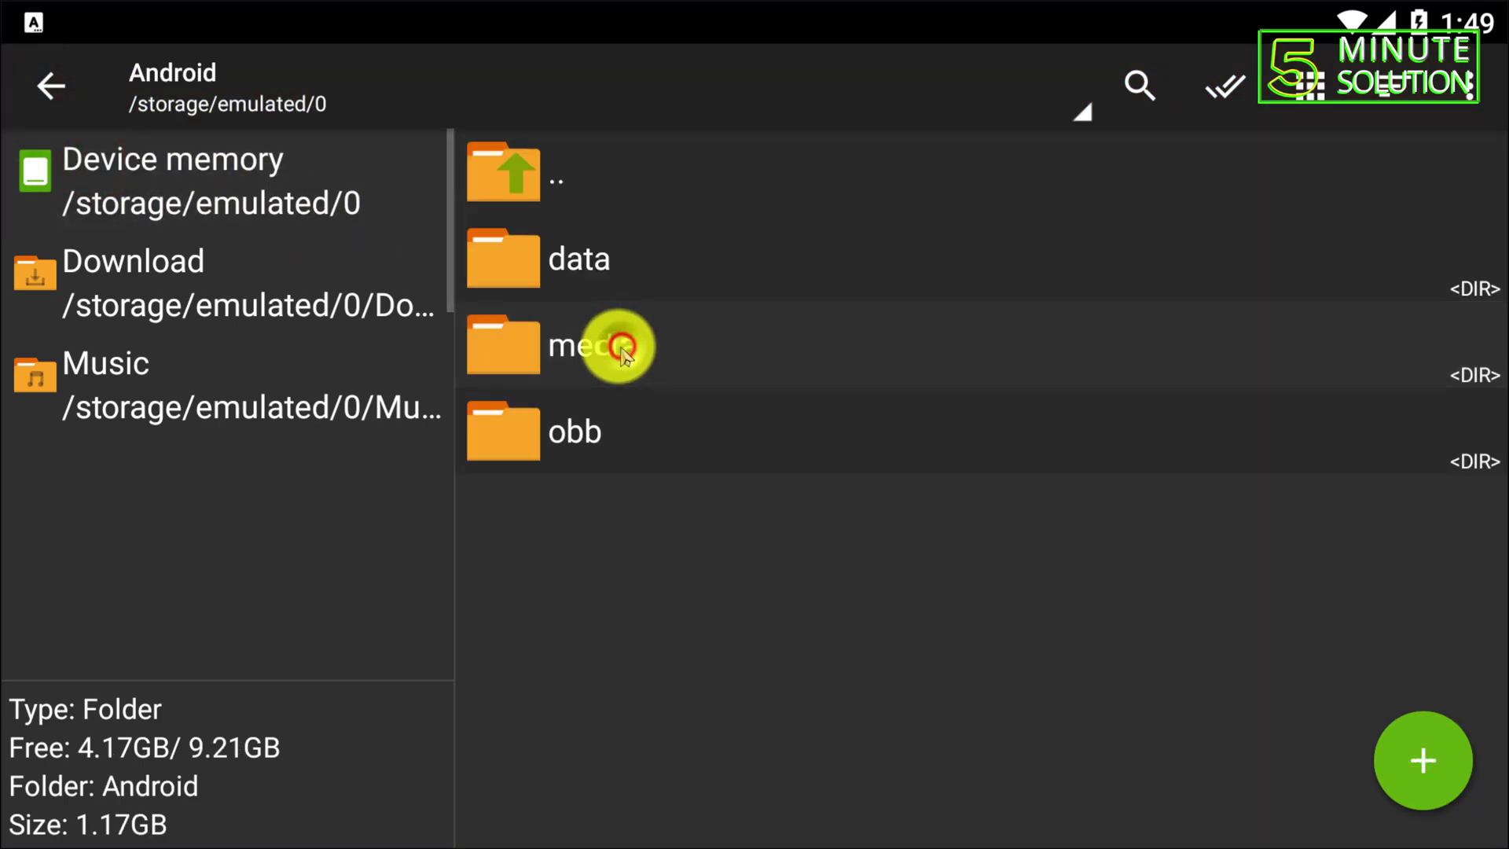
{"action": "left_click", "coordinate": [664, 427]}
{"action": "left_click", "coordinate": [637, 276]}
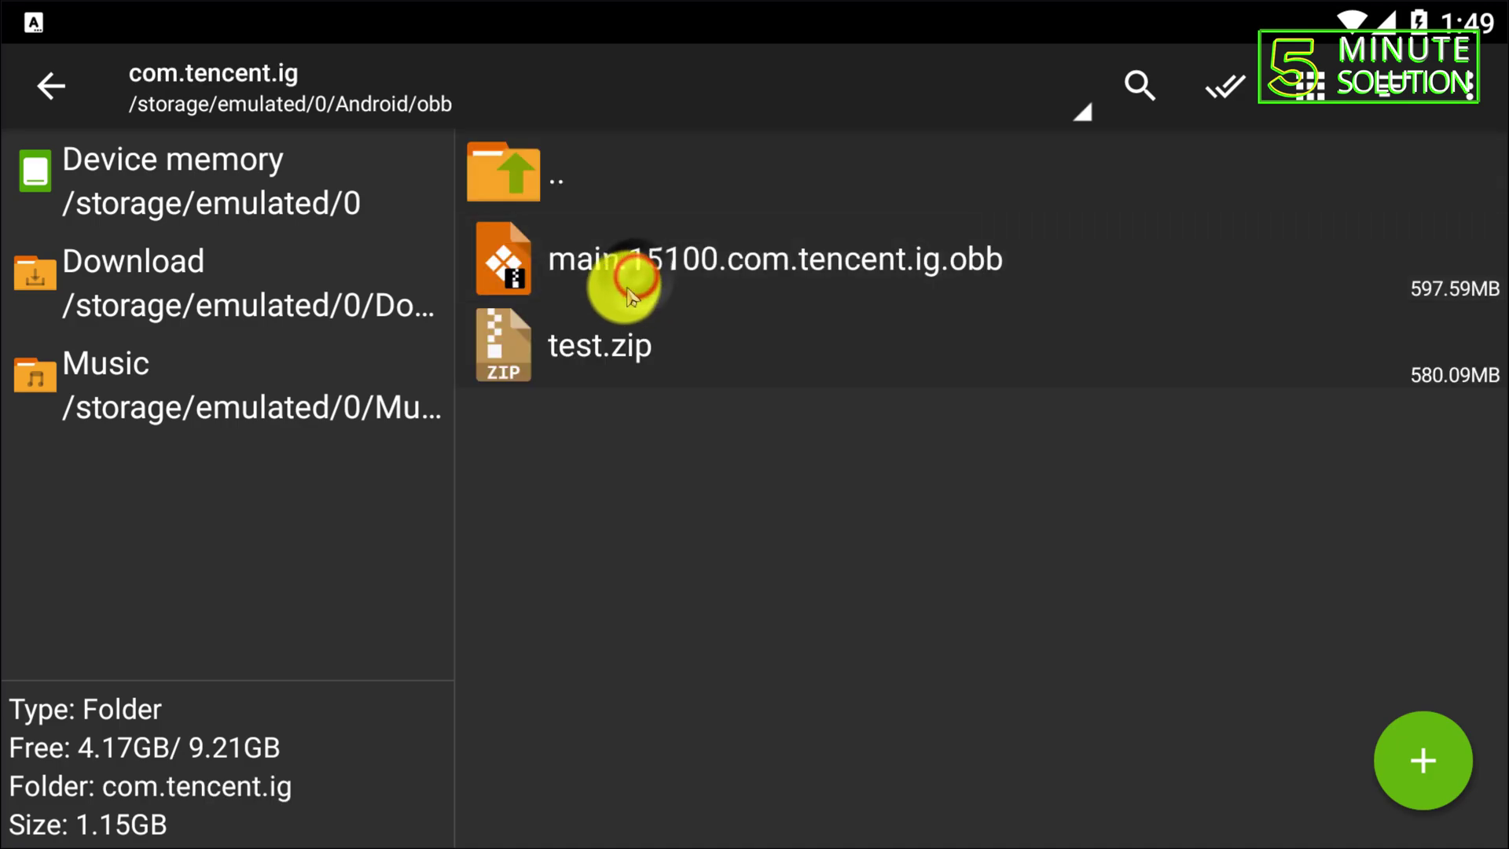
{"action": "left_click", "coordinate": [76, 198]}
{"action": "left_click_drag", "start_coordinate": [801, 674], "coordinate": [833, 286]}
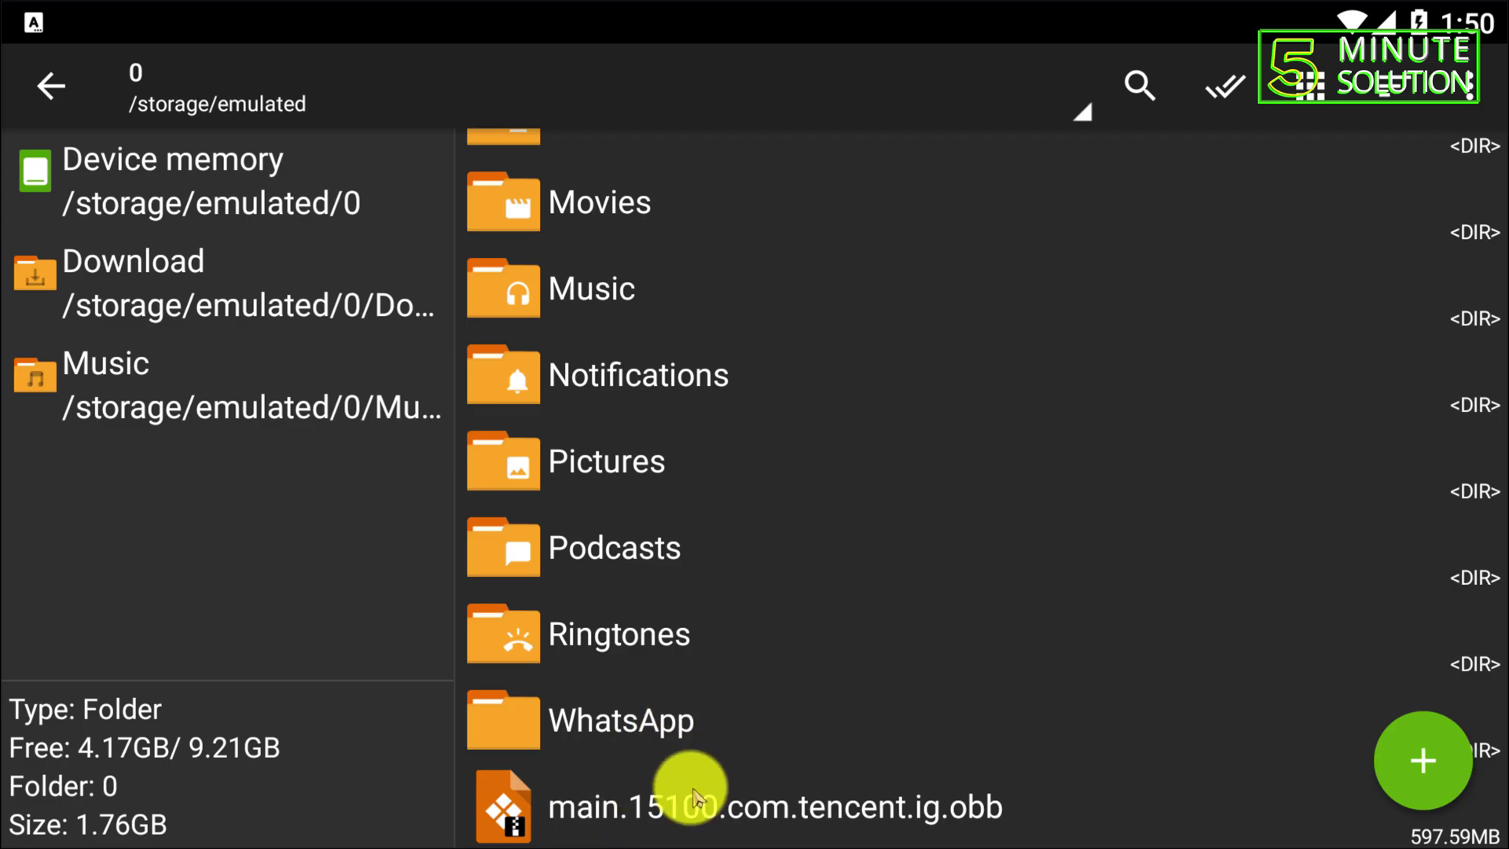
- Start compressing the obb file as a zip with Data (ZipCrypto) encryption
{"action": "left_click", "coordinate": [553, 817]}
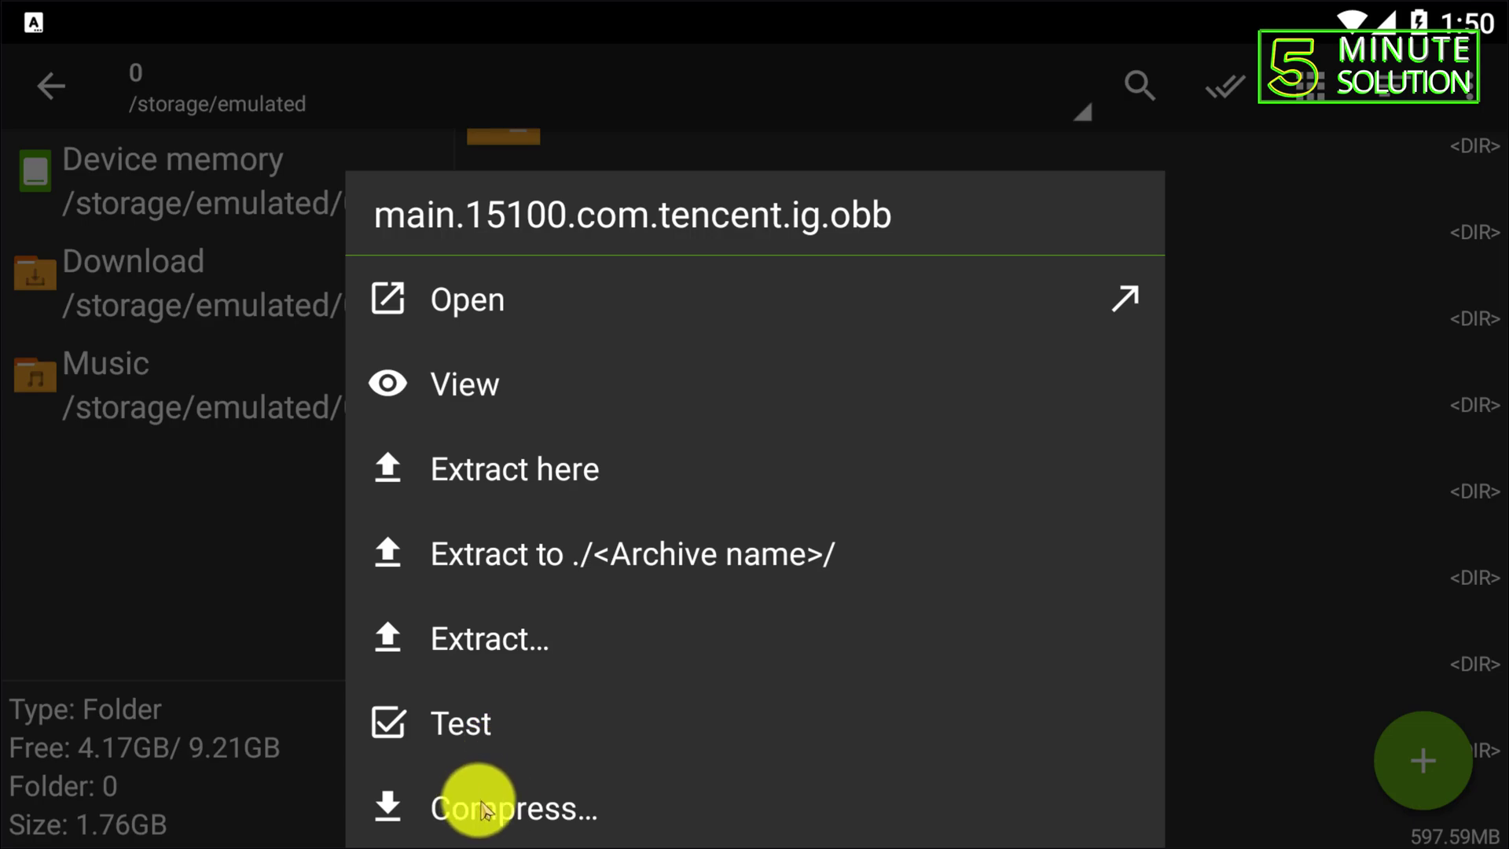
{"action": "left_click", "coordinate": [522, 814]}
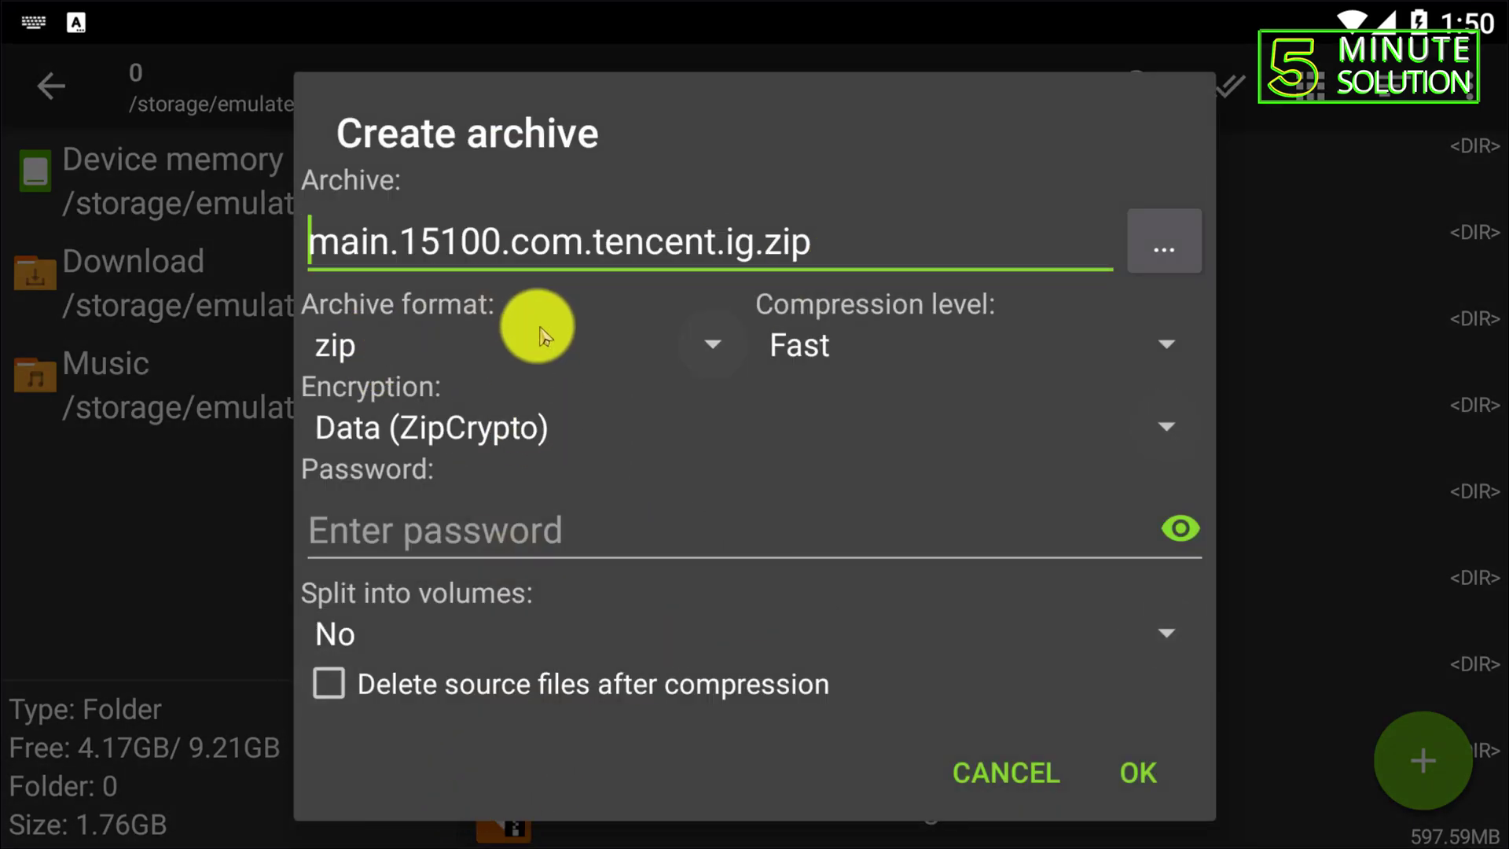
{"action": "left_click", "coordinate": [399, 338]}
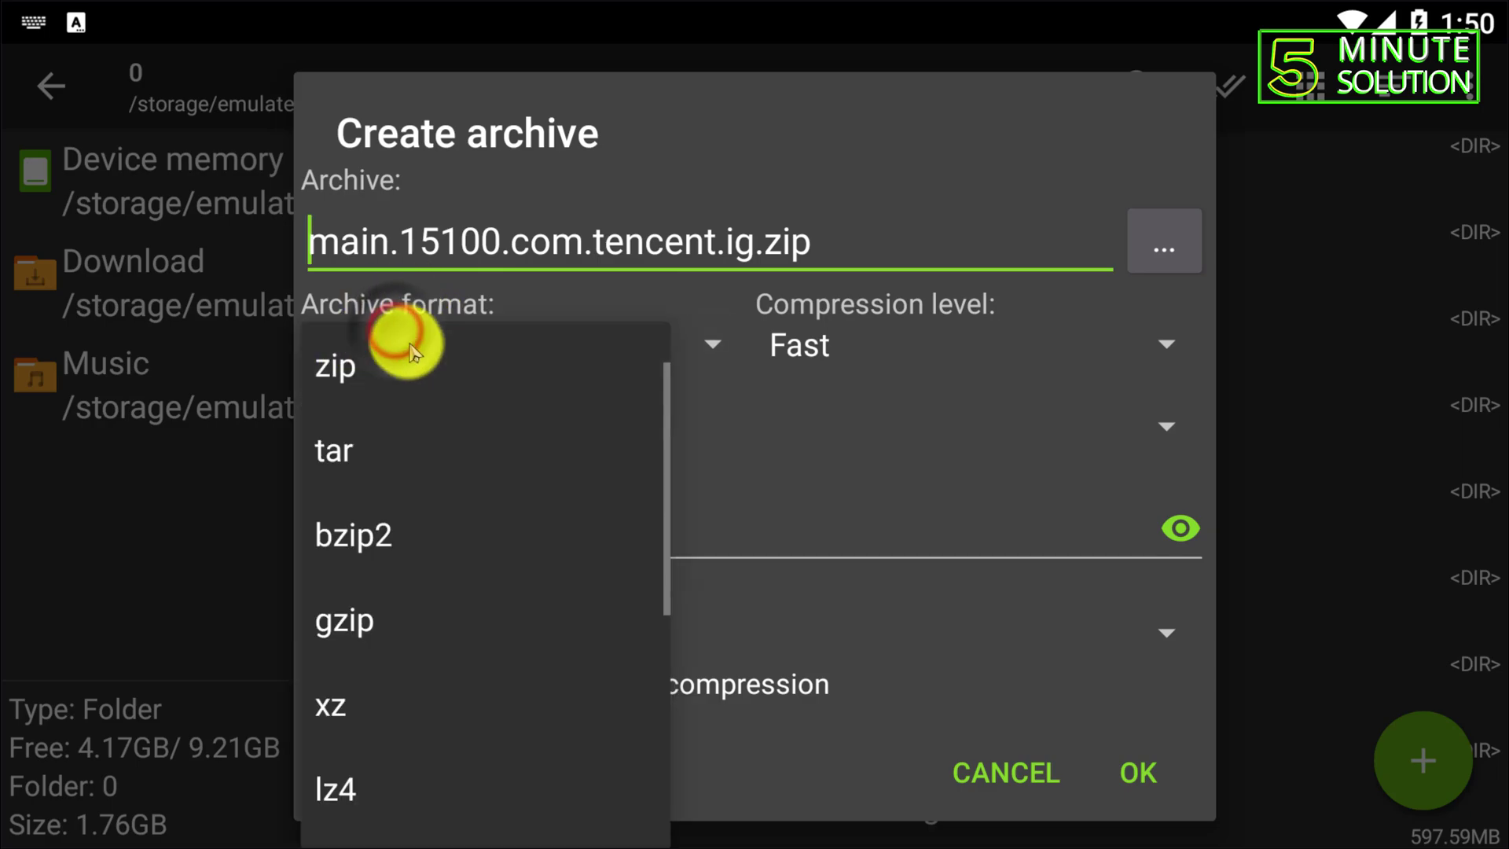
{"action": "left_click", "coordinate": [404, 364]}
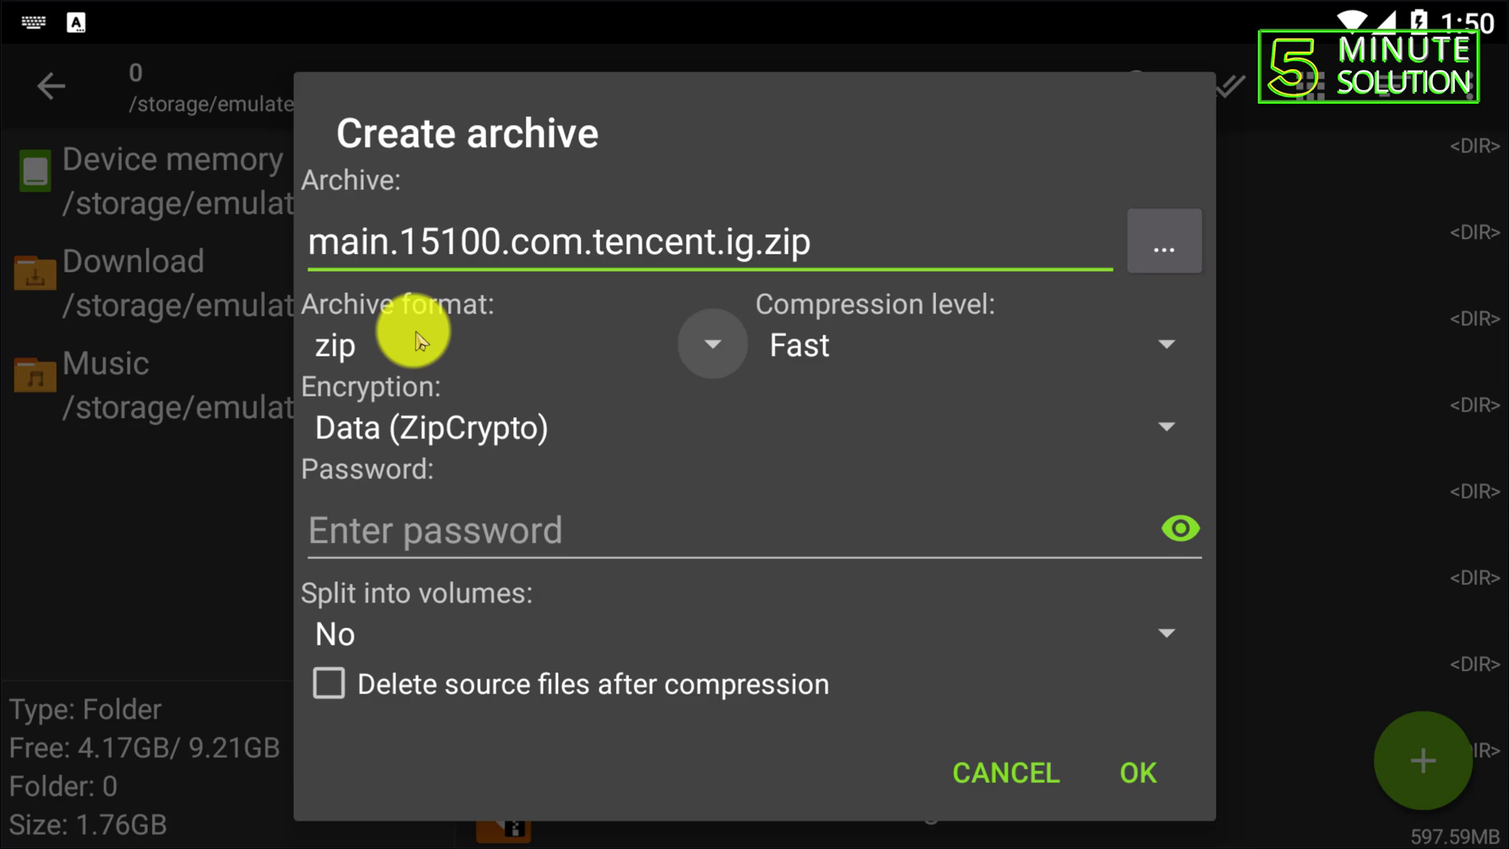
{"action": "left_click", "coordinate": [447, 431]}
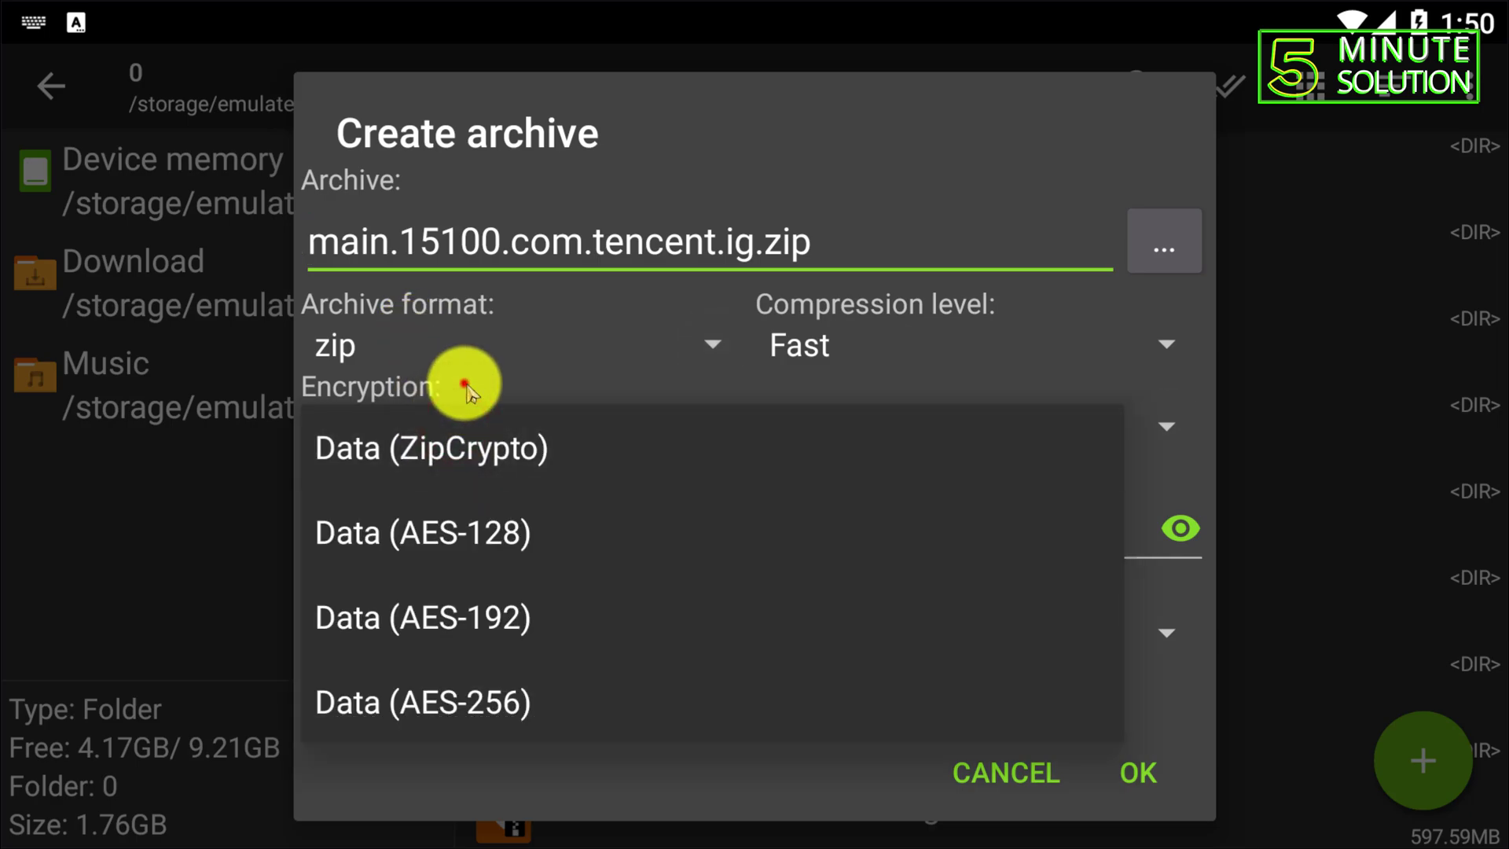
{"action": "left_click", "coordinate": [467, 389]}
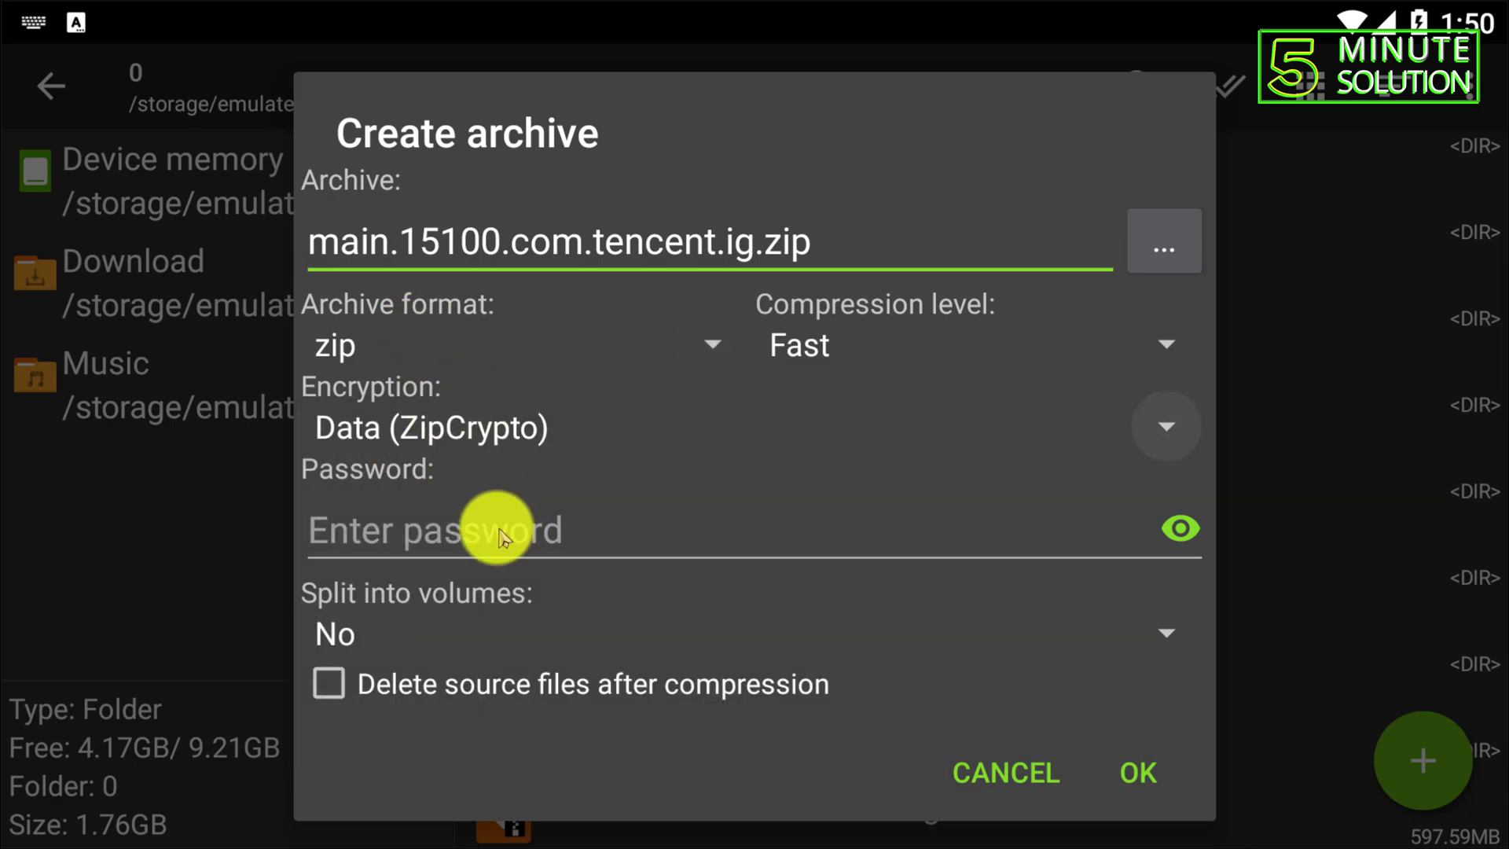
- Enter an archive password, show it in plain text, and create the encrypted zip
{"action": "left_click", "coordinate": [449, 532]}
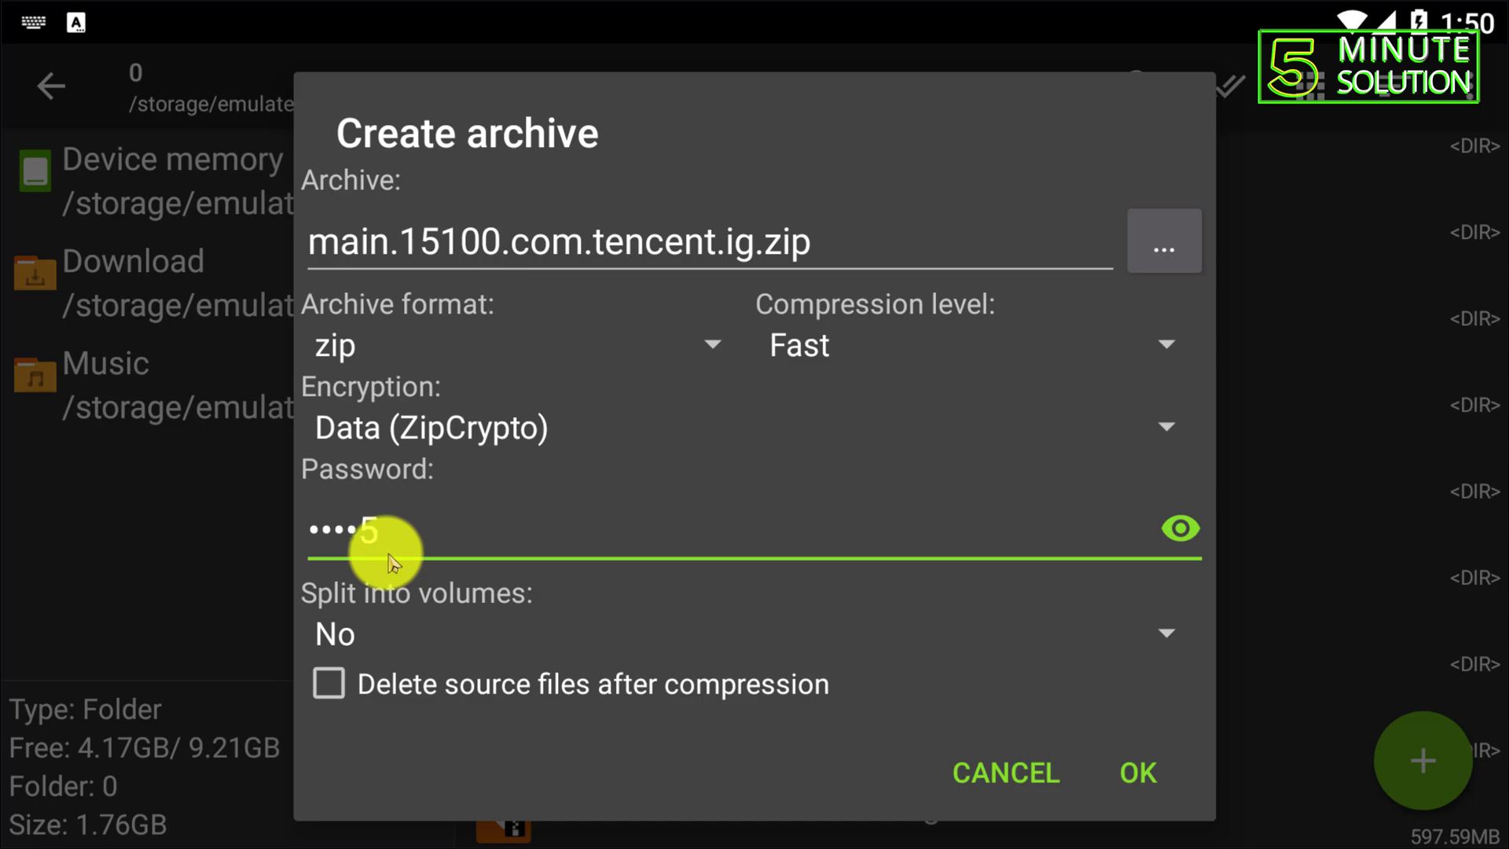
{"action": "type", "text": "12345"}
{"action": "left_click", "coordinate": [1181, 527]}
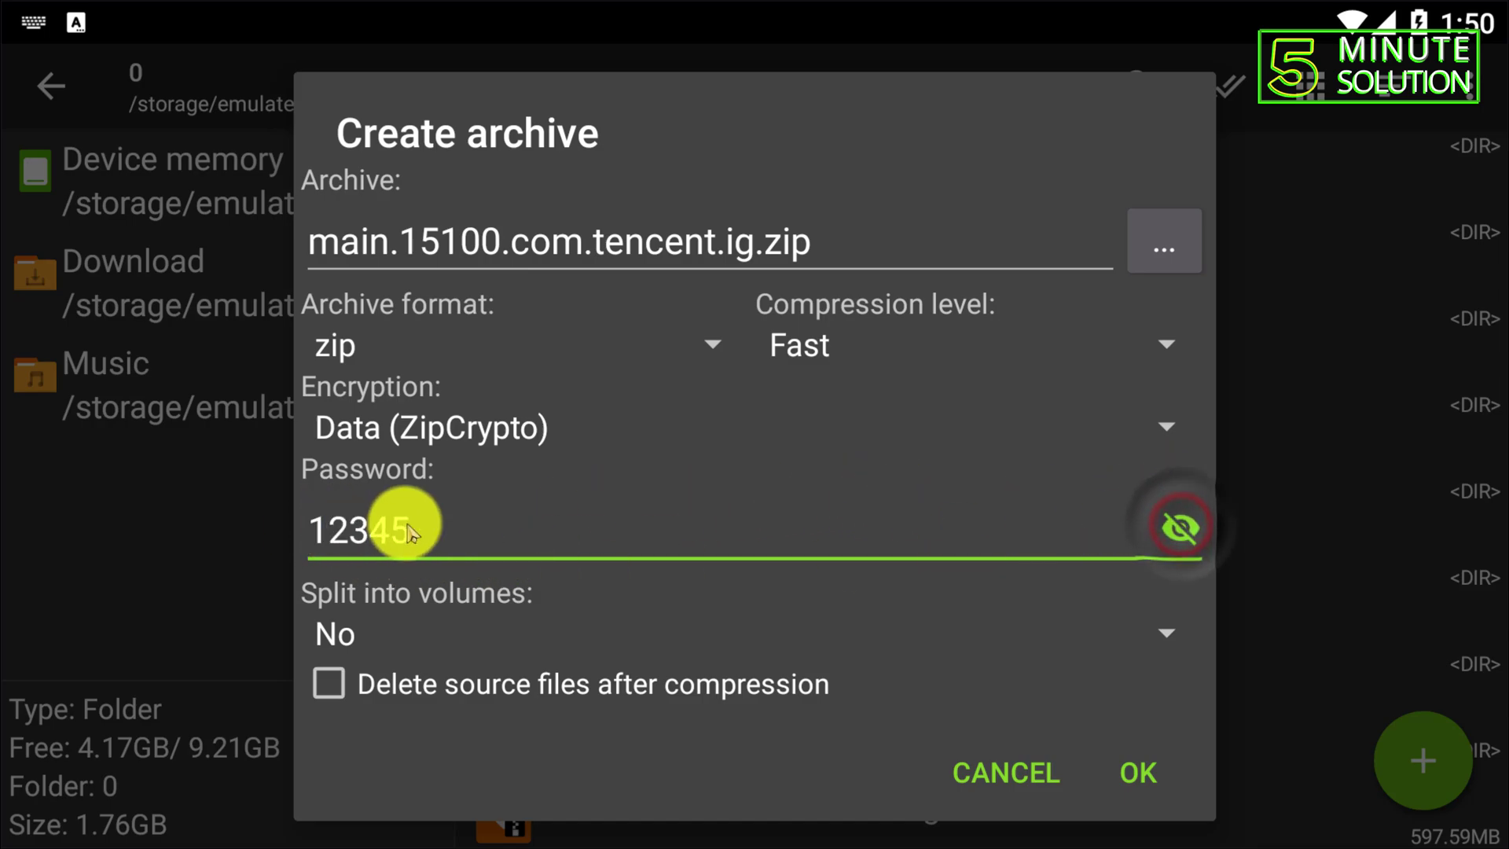
{"action": "left_click_drag", "start_coordinate": [522, 586], "coordinate": [579, 404]}
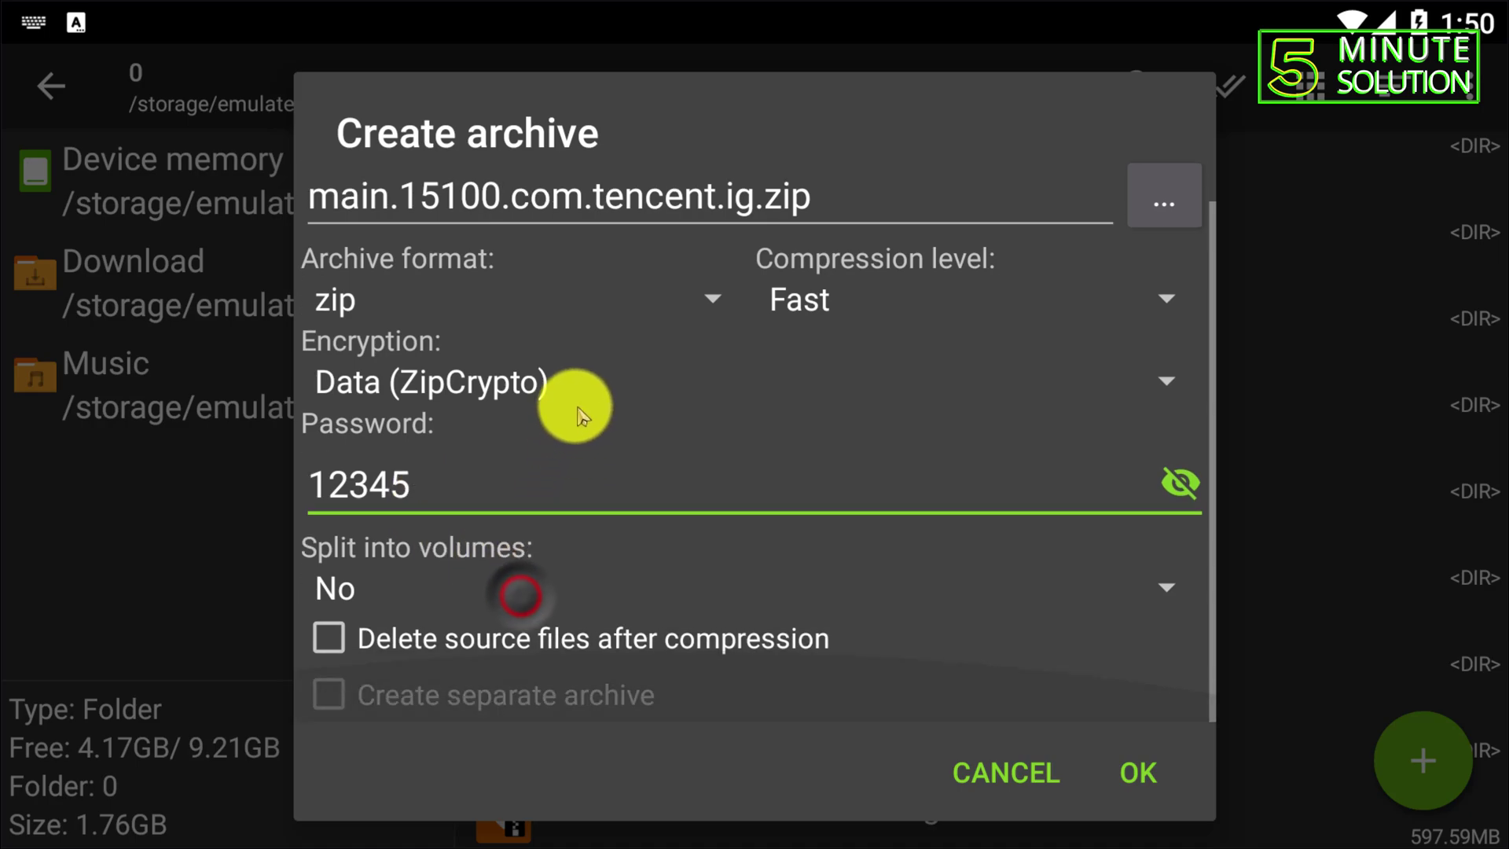
{"action": "left_click_drag", "start_coordinate": [803, 574], "coordinate": [723, 597]}
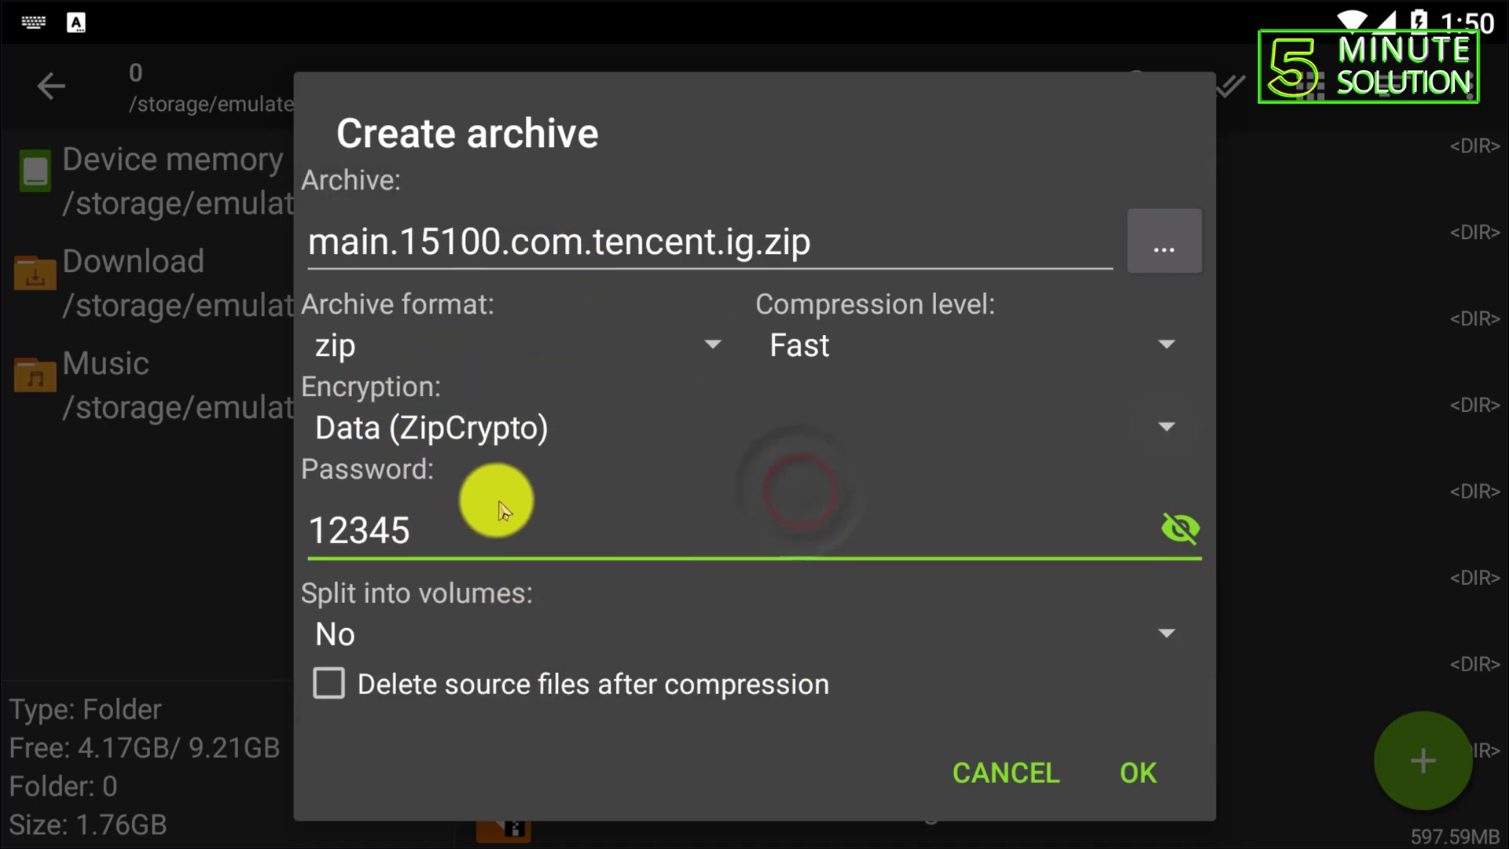
{"action": "left_click_drag", "start_coordinate": [640, 555], "coordinate": [568, 434]}
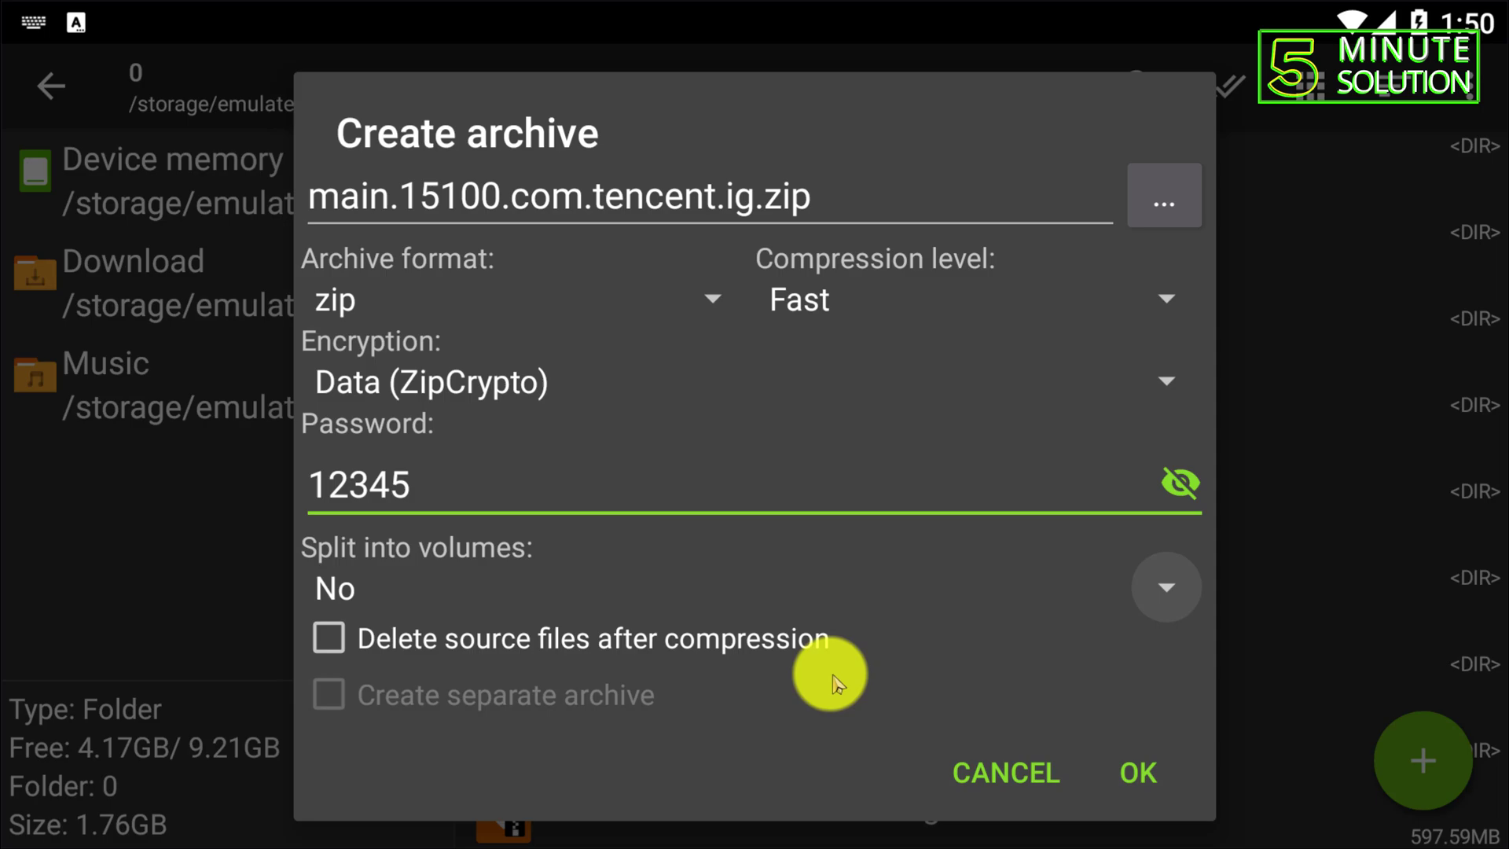
{"action": "left_click", "coordinate": [1149, 766]}
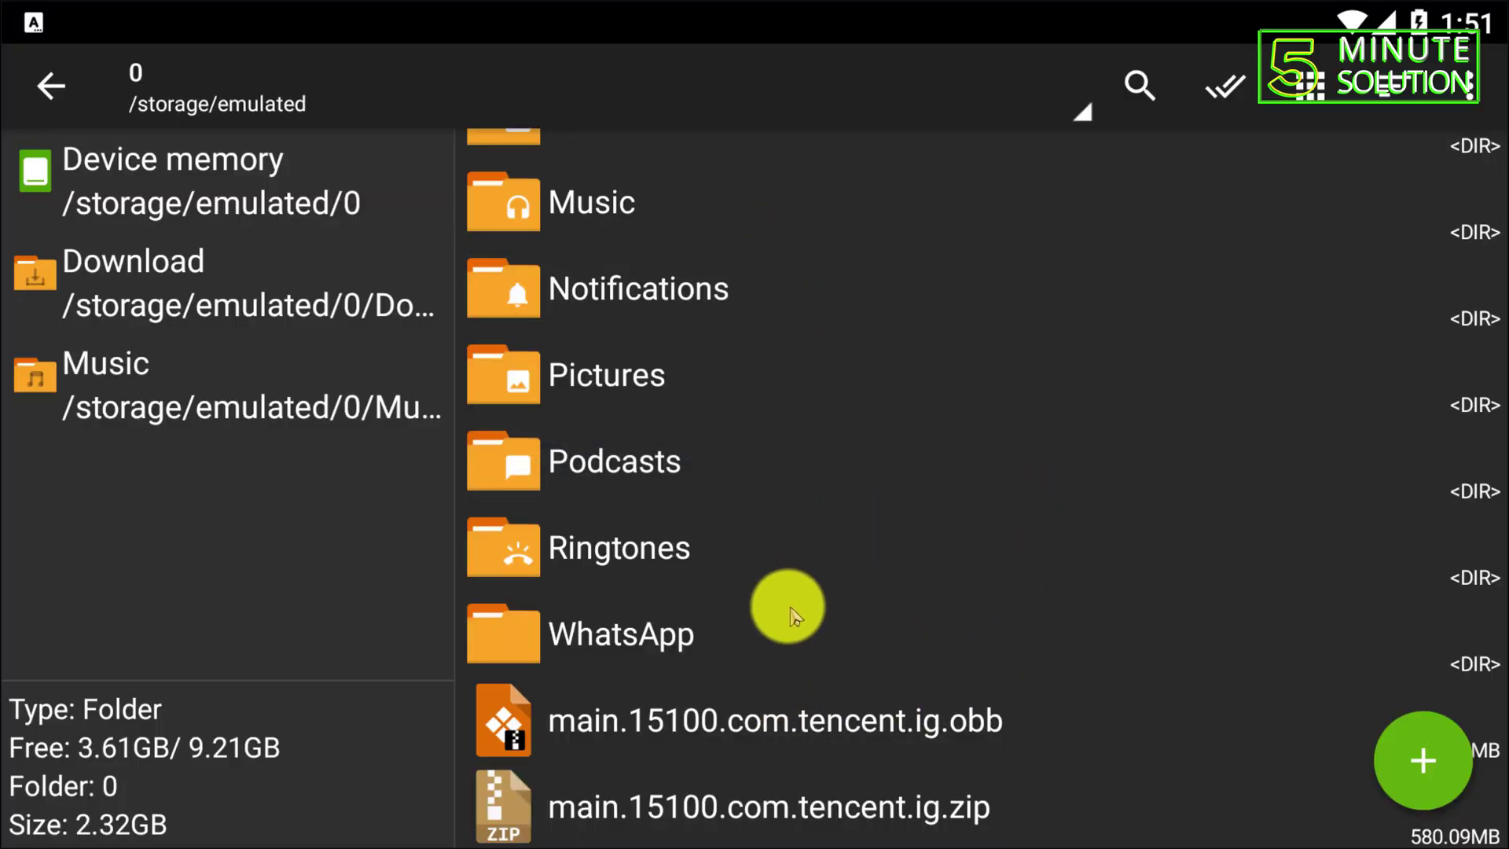
- Delete the original main.15100.com.tencent.ig.obb file from storage
{"action": "left_click", "coordinate": [740, 829]}
{"action": "left_click", "coordinate": [1239, 735]}
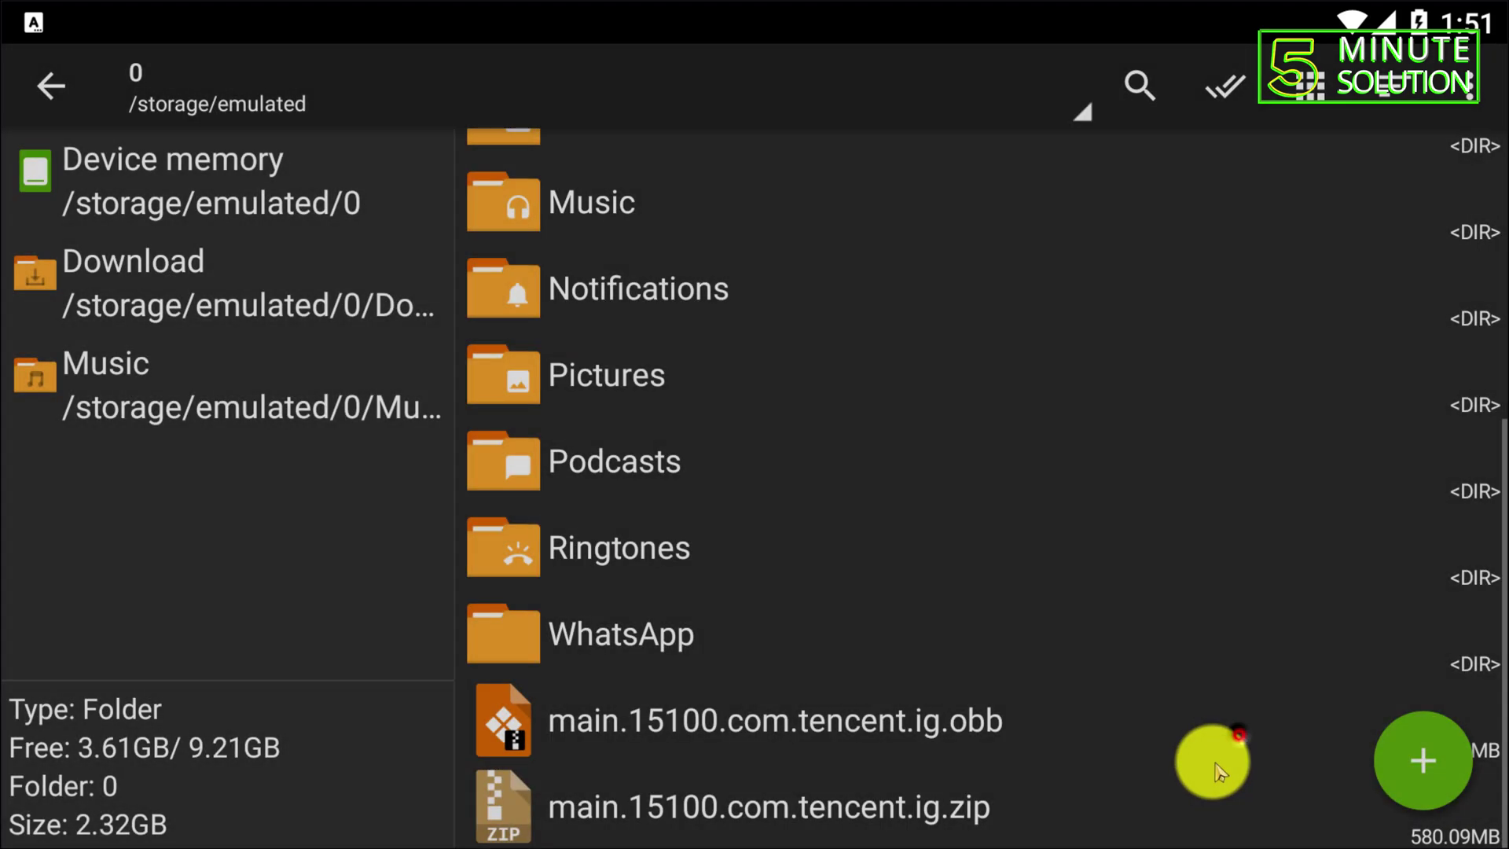
{"action": "left_click", "coordinate": [676, 727]}
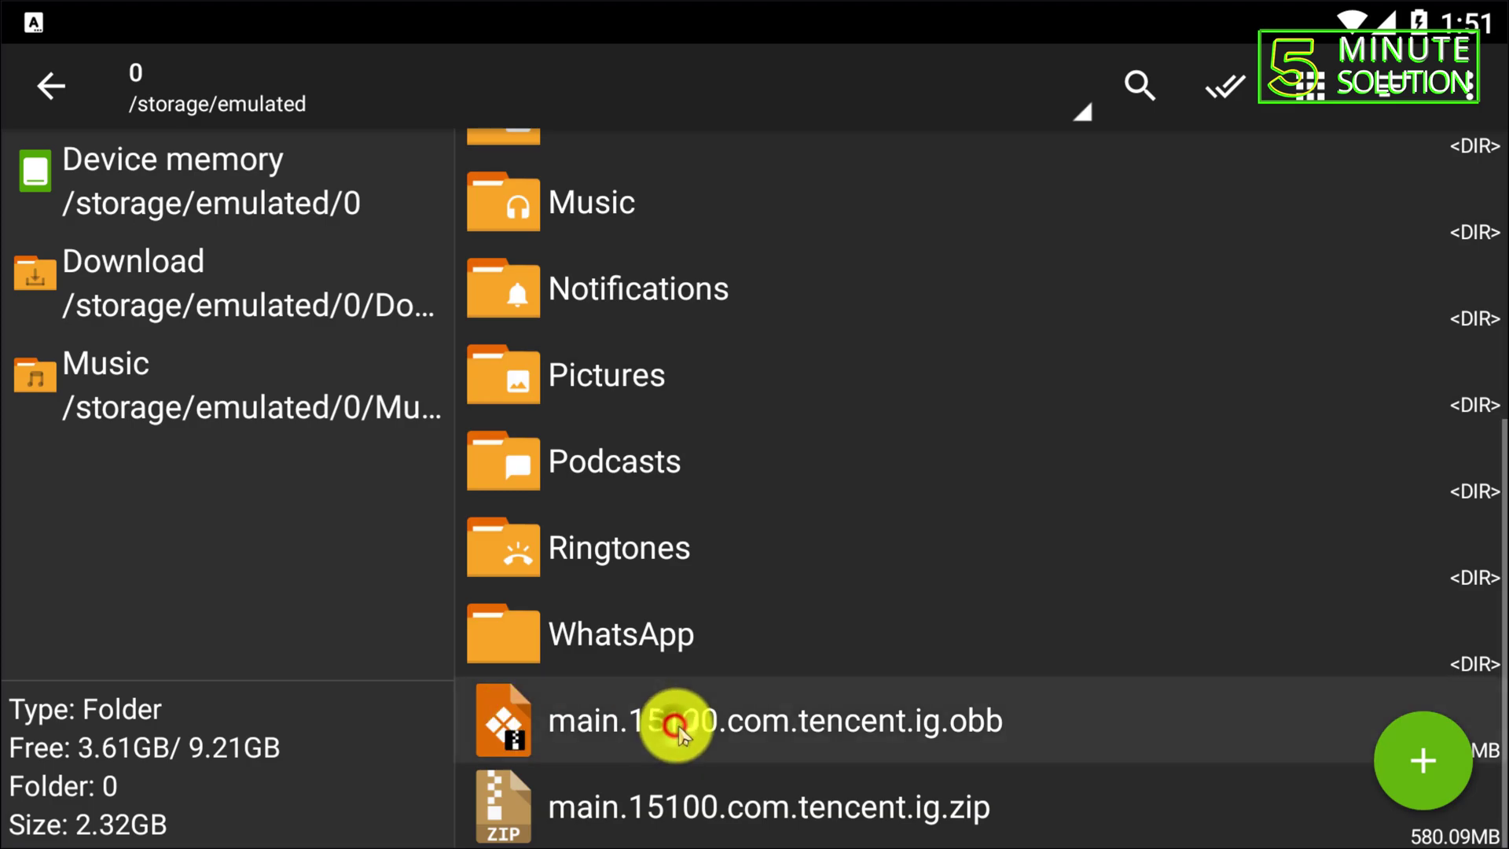
{"action": "left_click", "coordinate": [507, 636]}
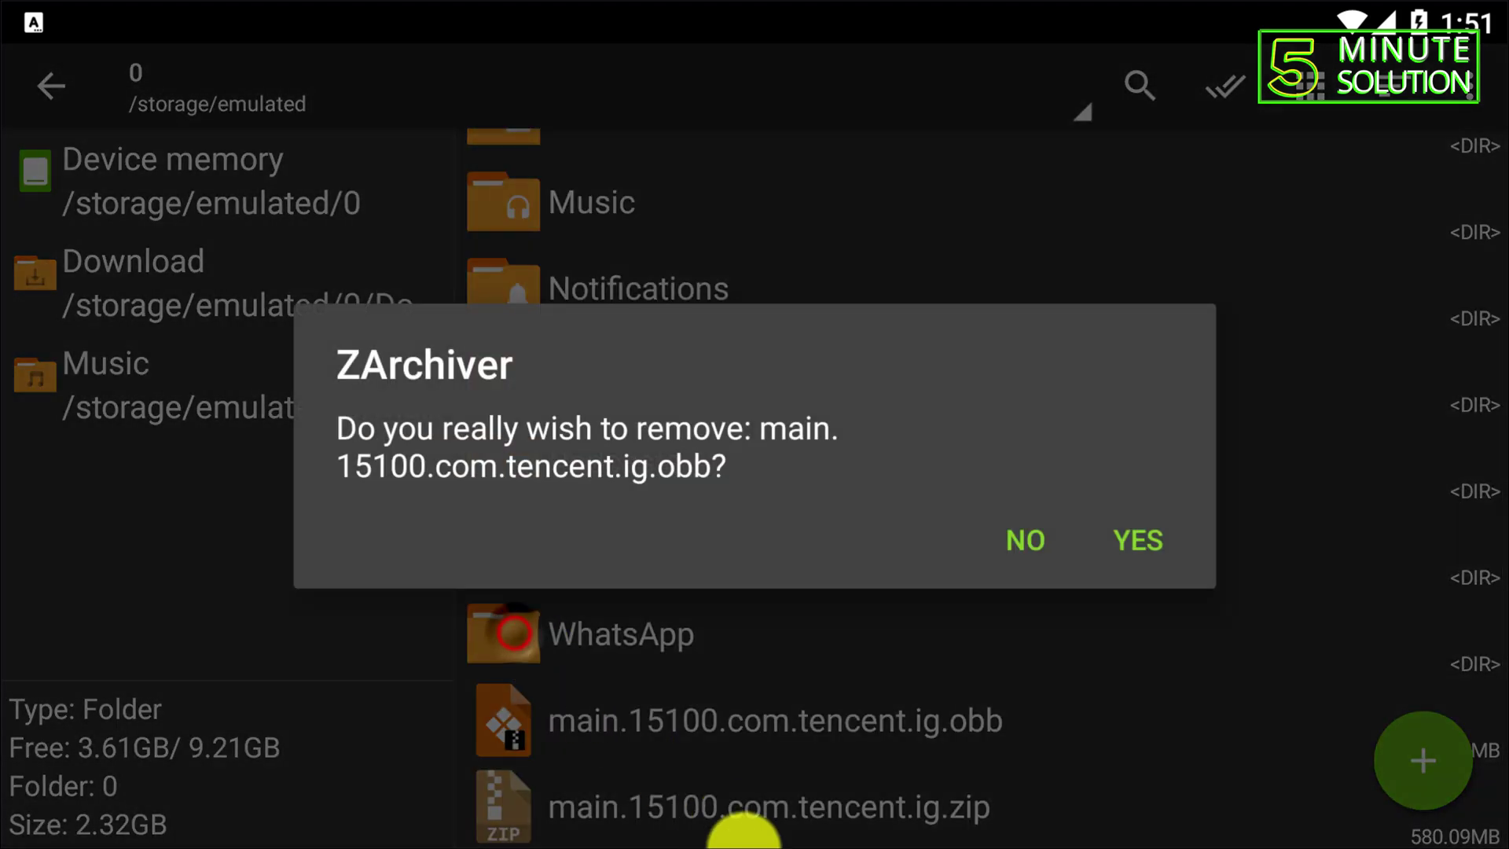
{"action": "left_click", "coordinate": [1134, 576]}
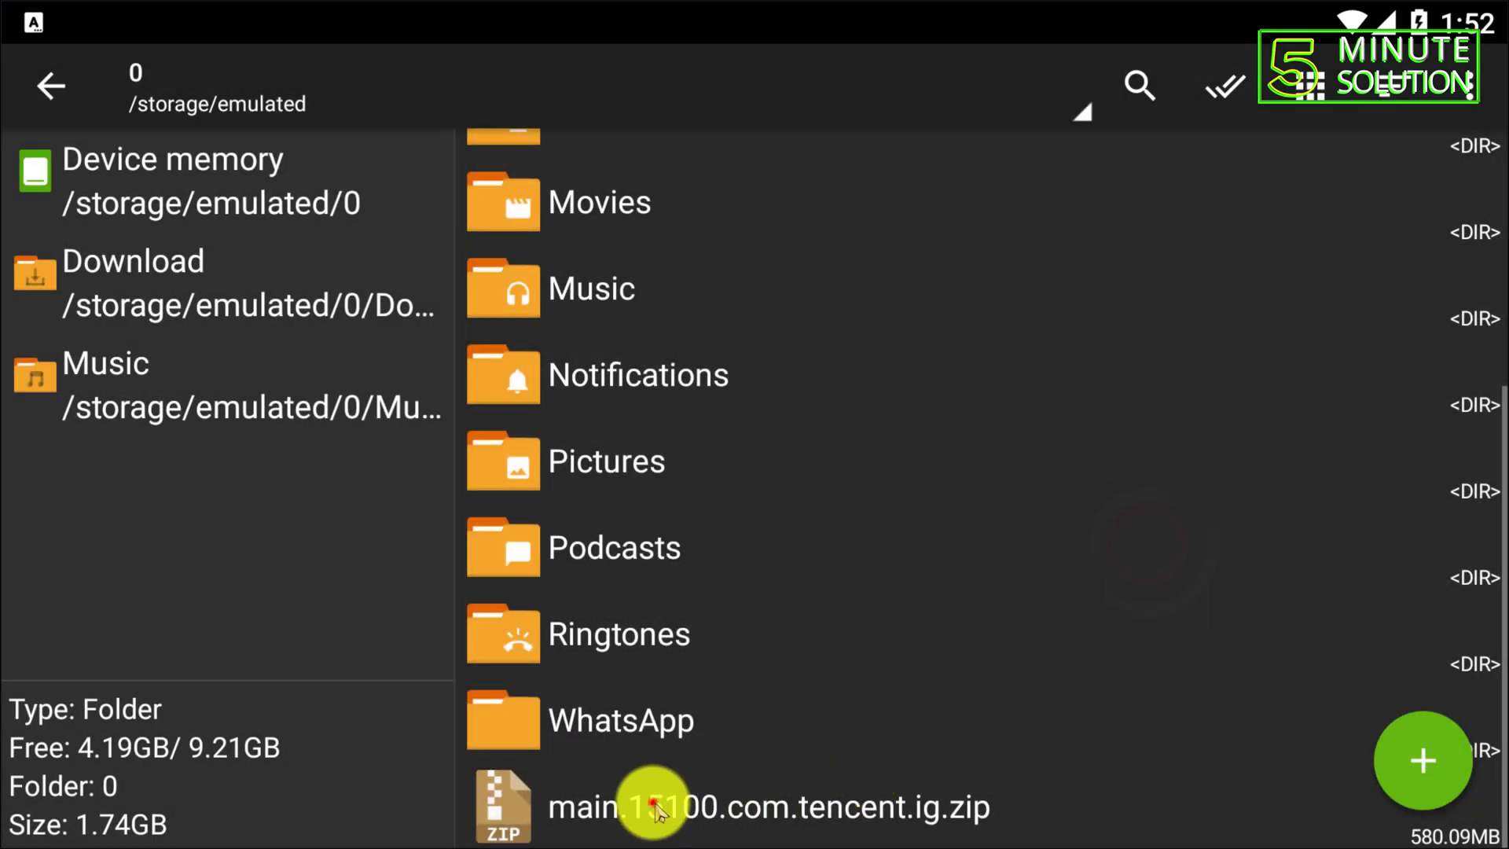
- View the zip's contents, try opening the locked obb, cancel the password prompt, and leave
{"action": "left_click", "coordinate": [652, 802]}
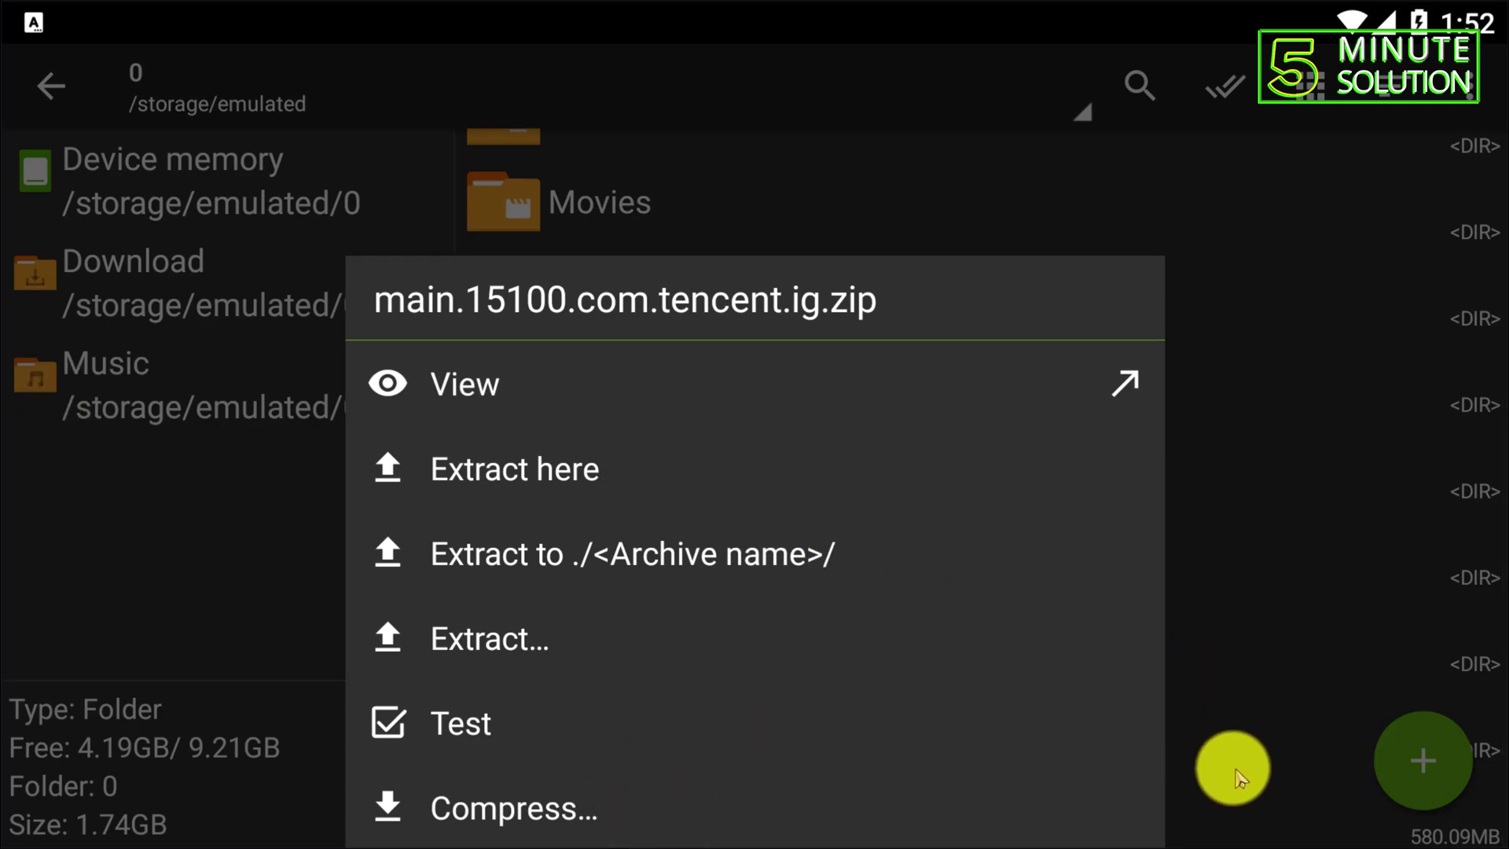
{"action": "left_click", "coordinate": [1207, 807]}
{"action": "left_click", "coordinate": [870, 786]}
{"action": "left_click", "coordinate": [460, 380]}
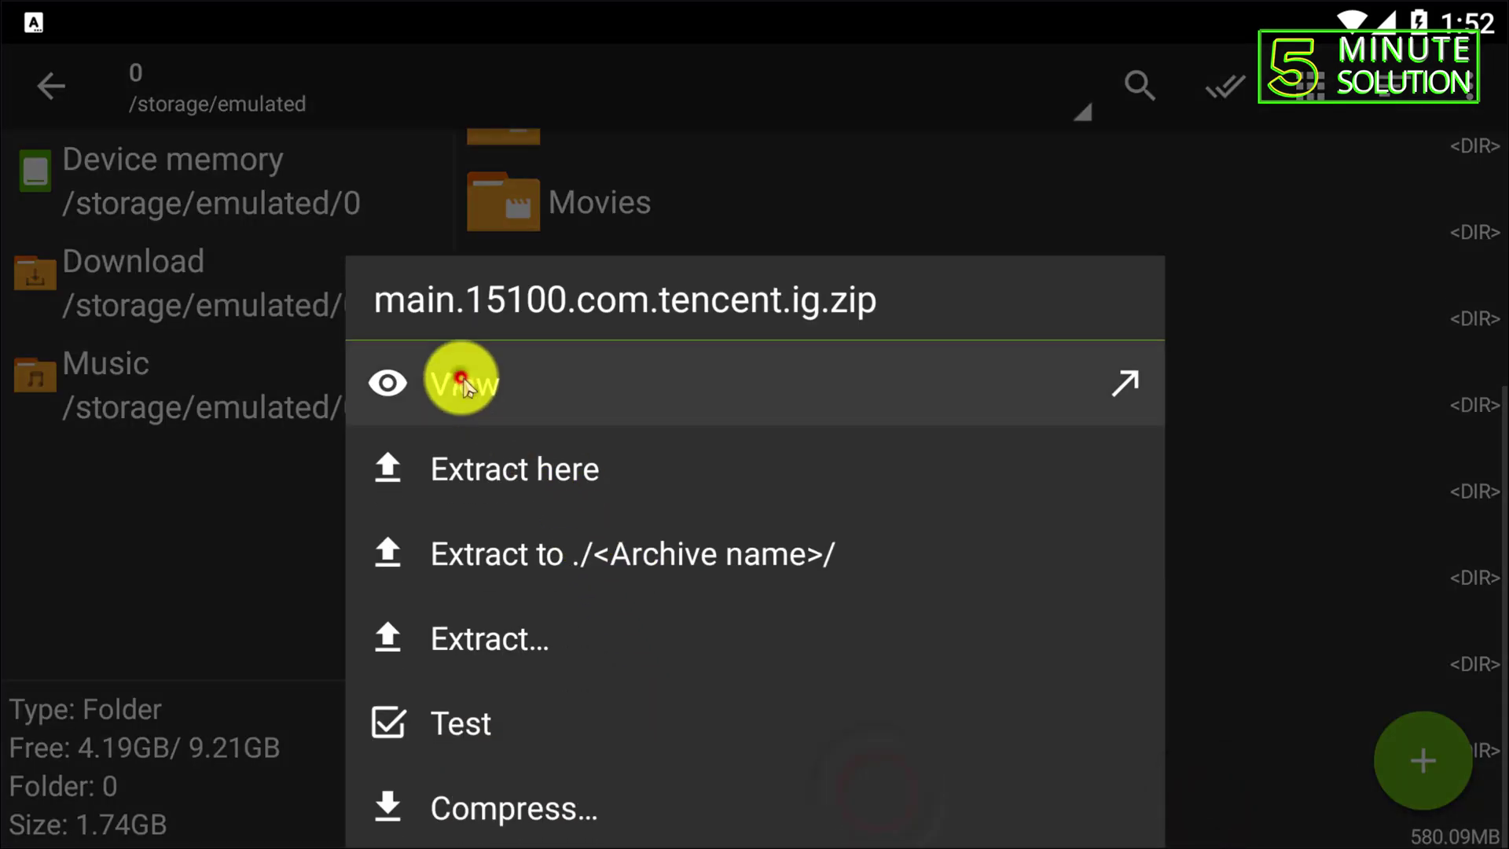
{"action": "left_click", "coordinate": [567, 268]}
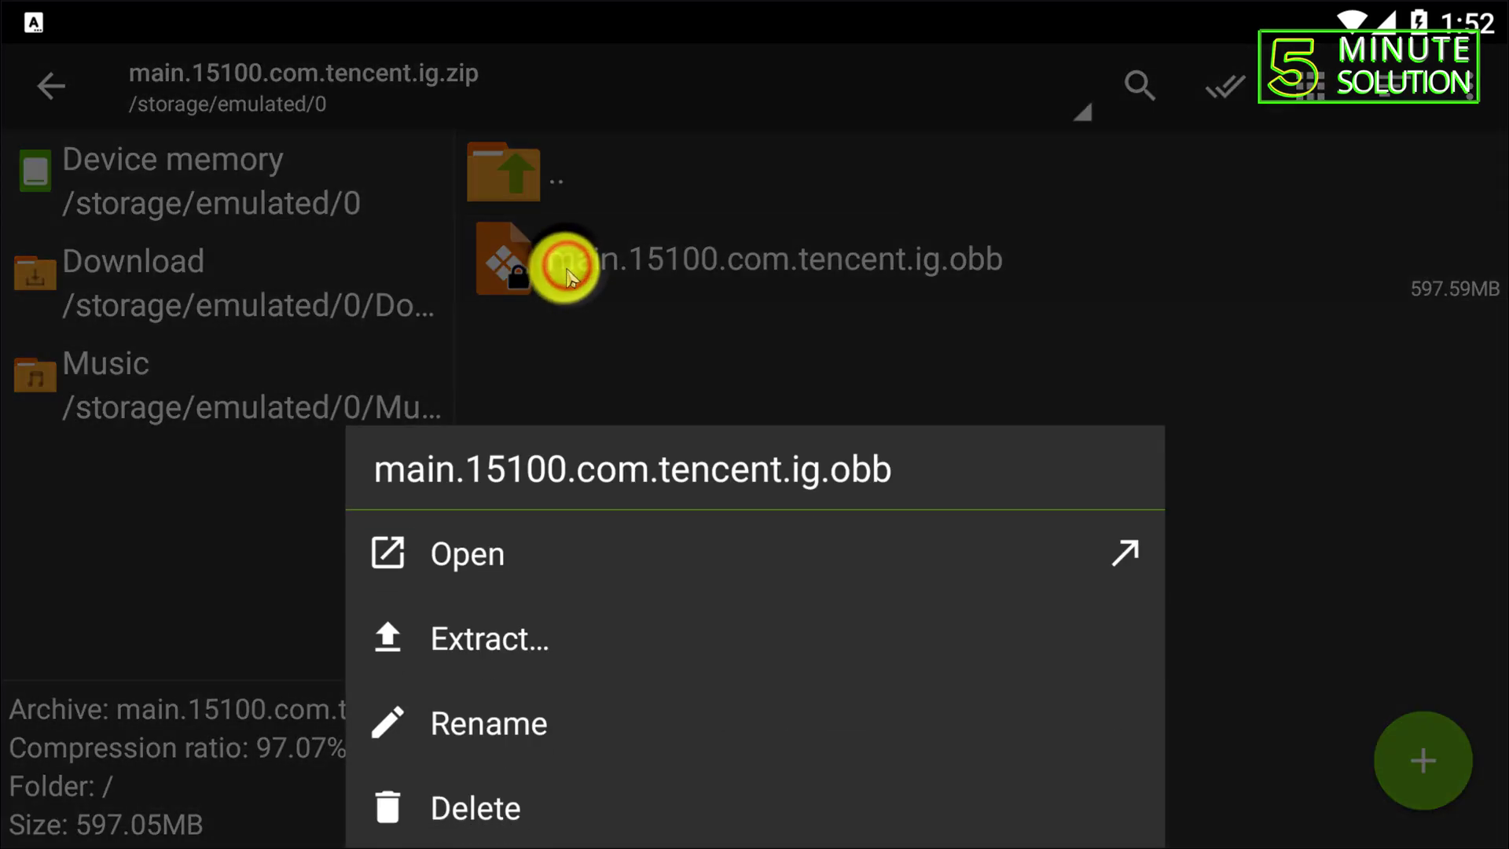
{"action": "left_click", "coordinate": [522, 566]}
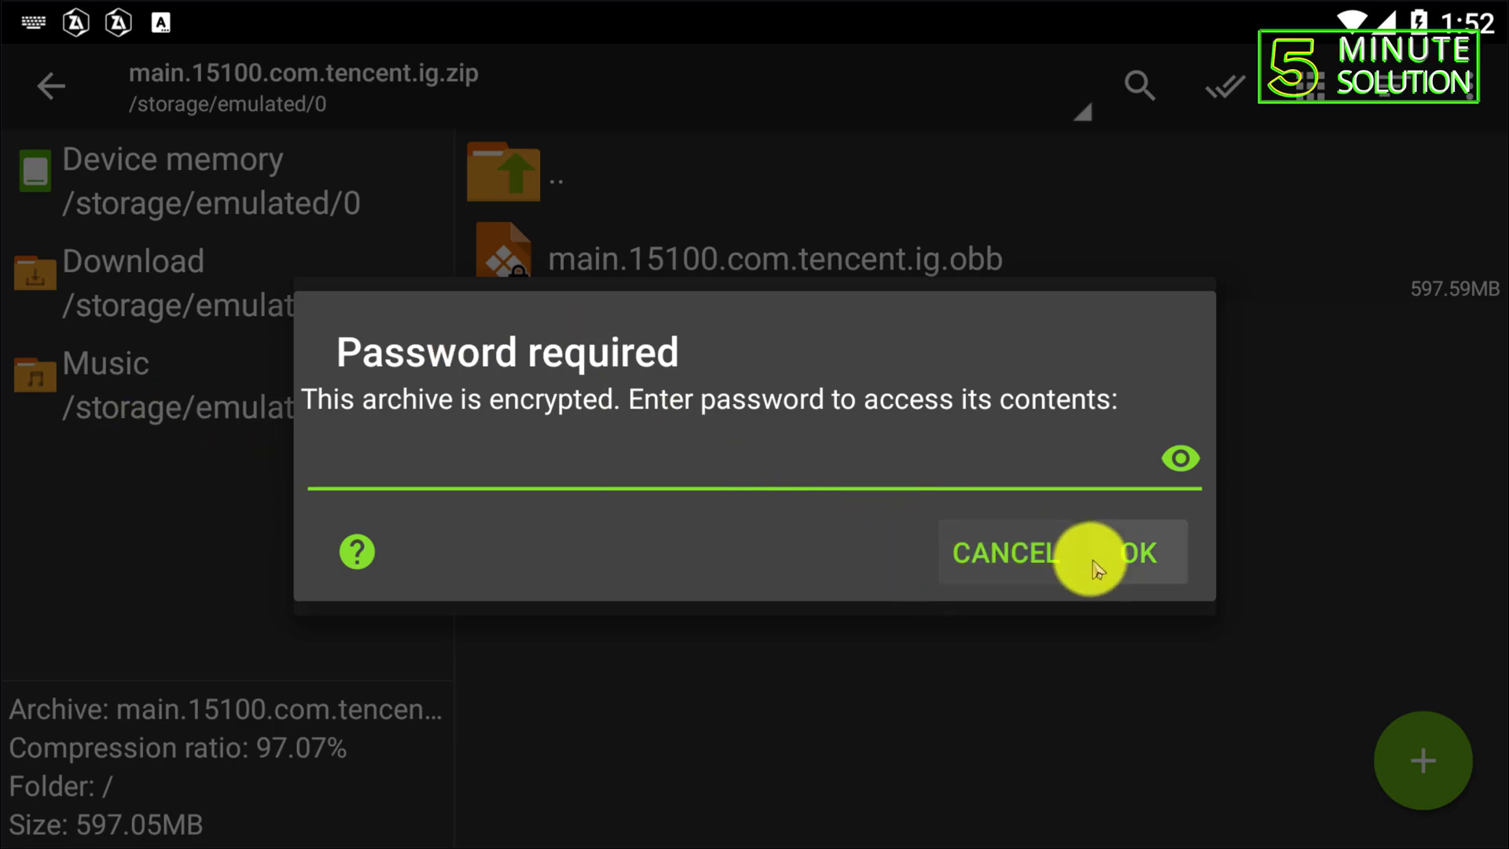
{"action": "left_click", "coordinate": [1053, 555]}
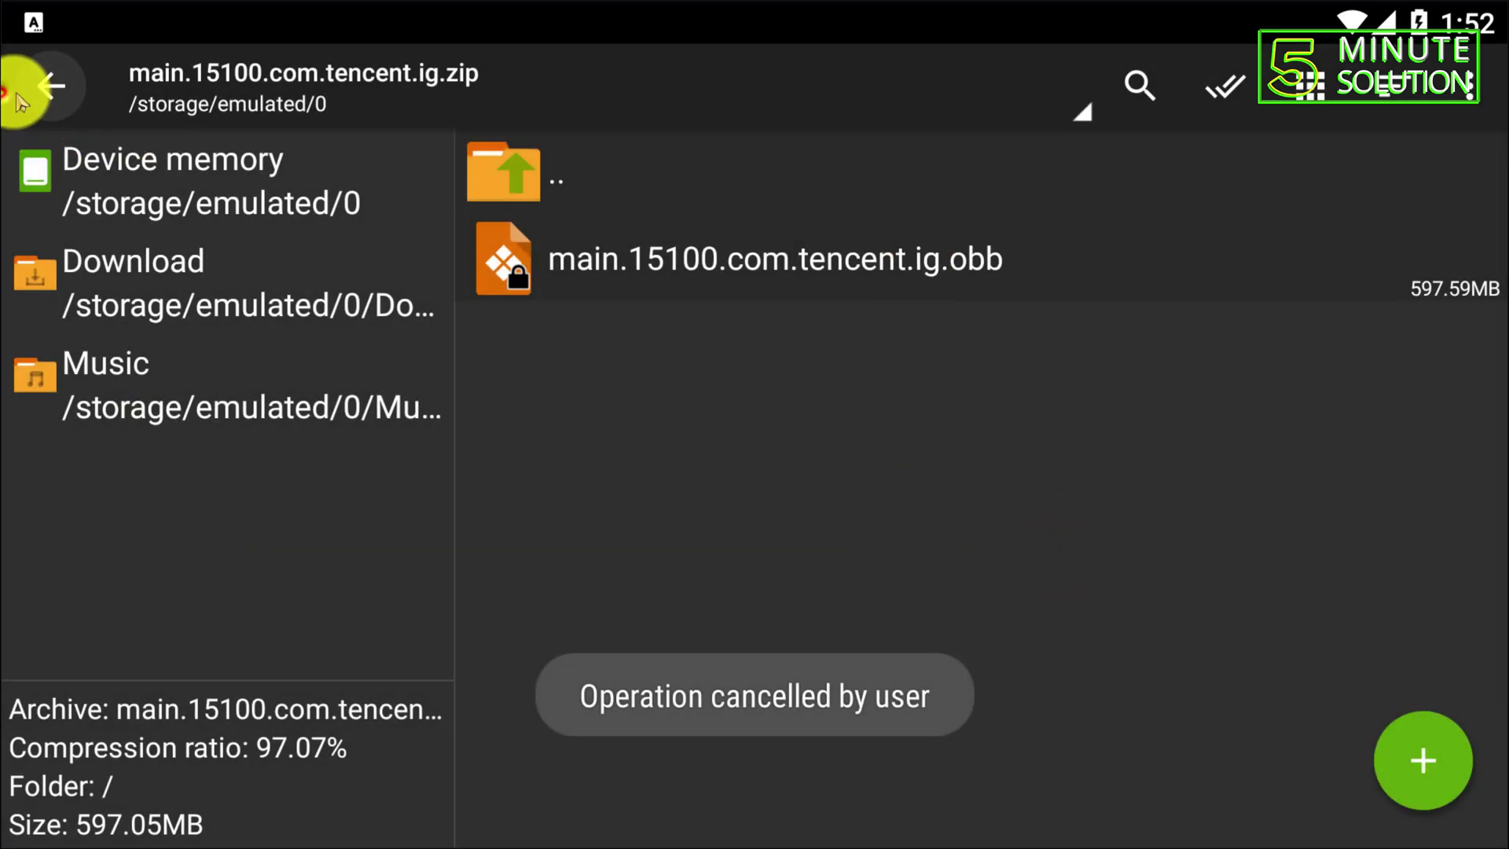
{"action": "left_click", "coordinate": [48, 85]}
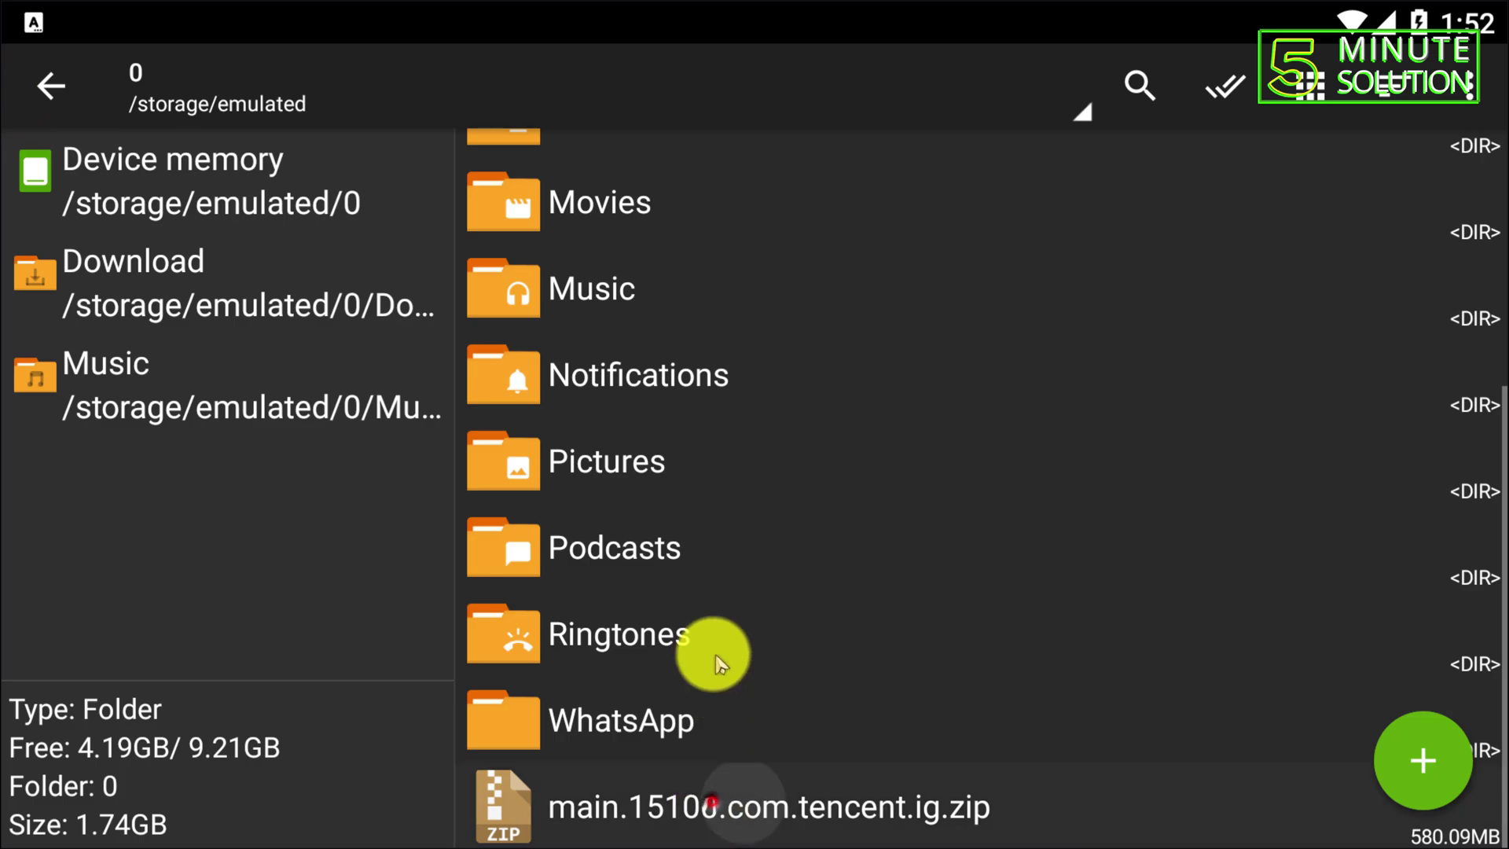
- Try extracting the zip here with a wrong password and dismiss the Invalid password error
{"action": "left_click", "coordinate": [688, 813]}
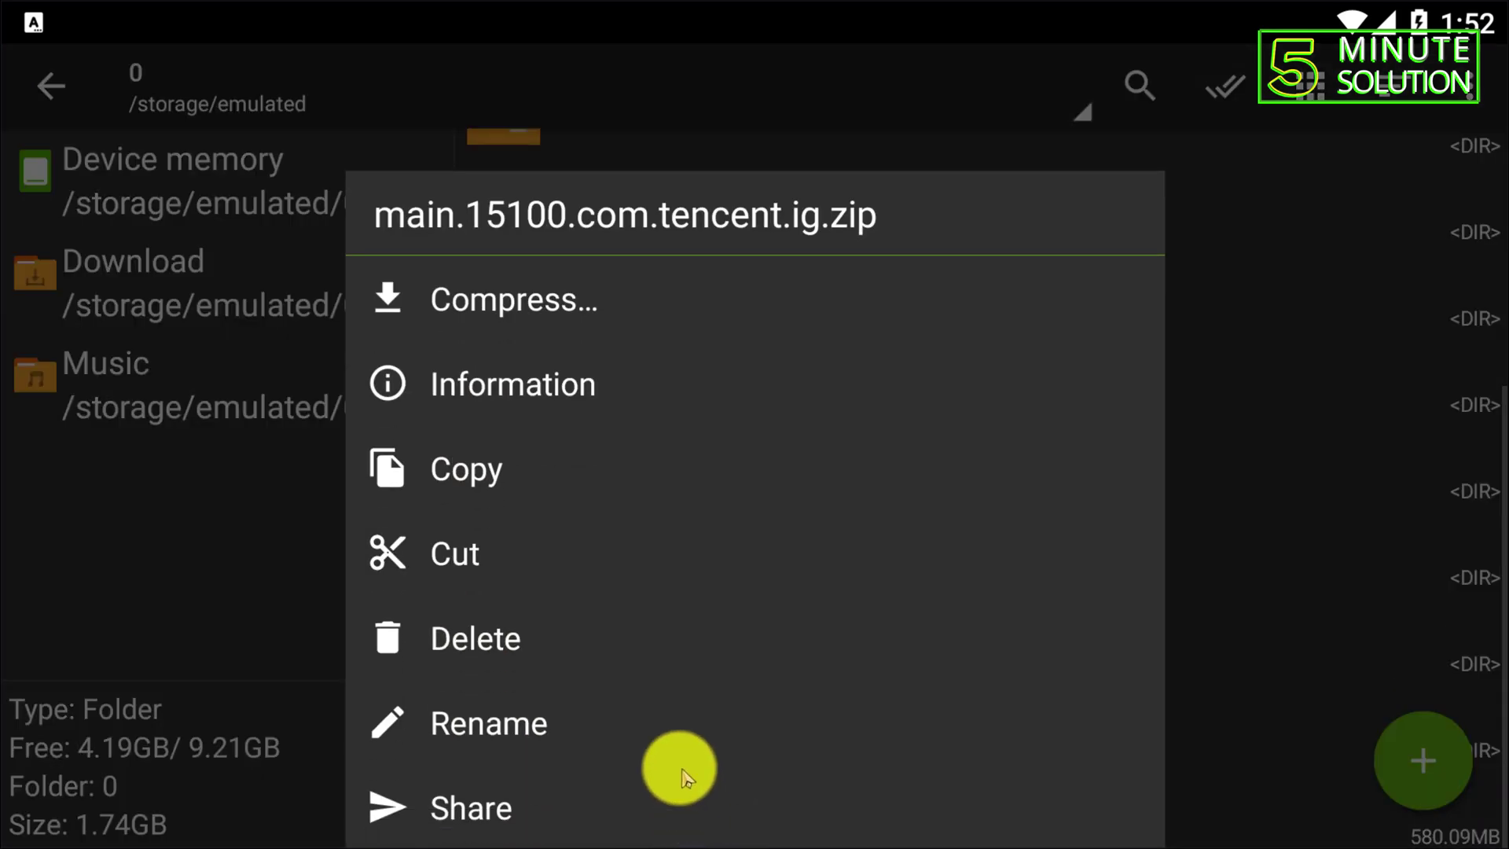
{"action": "left_click", "coordinate": [1214, 810]}
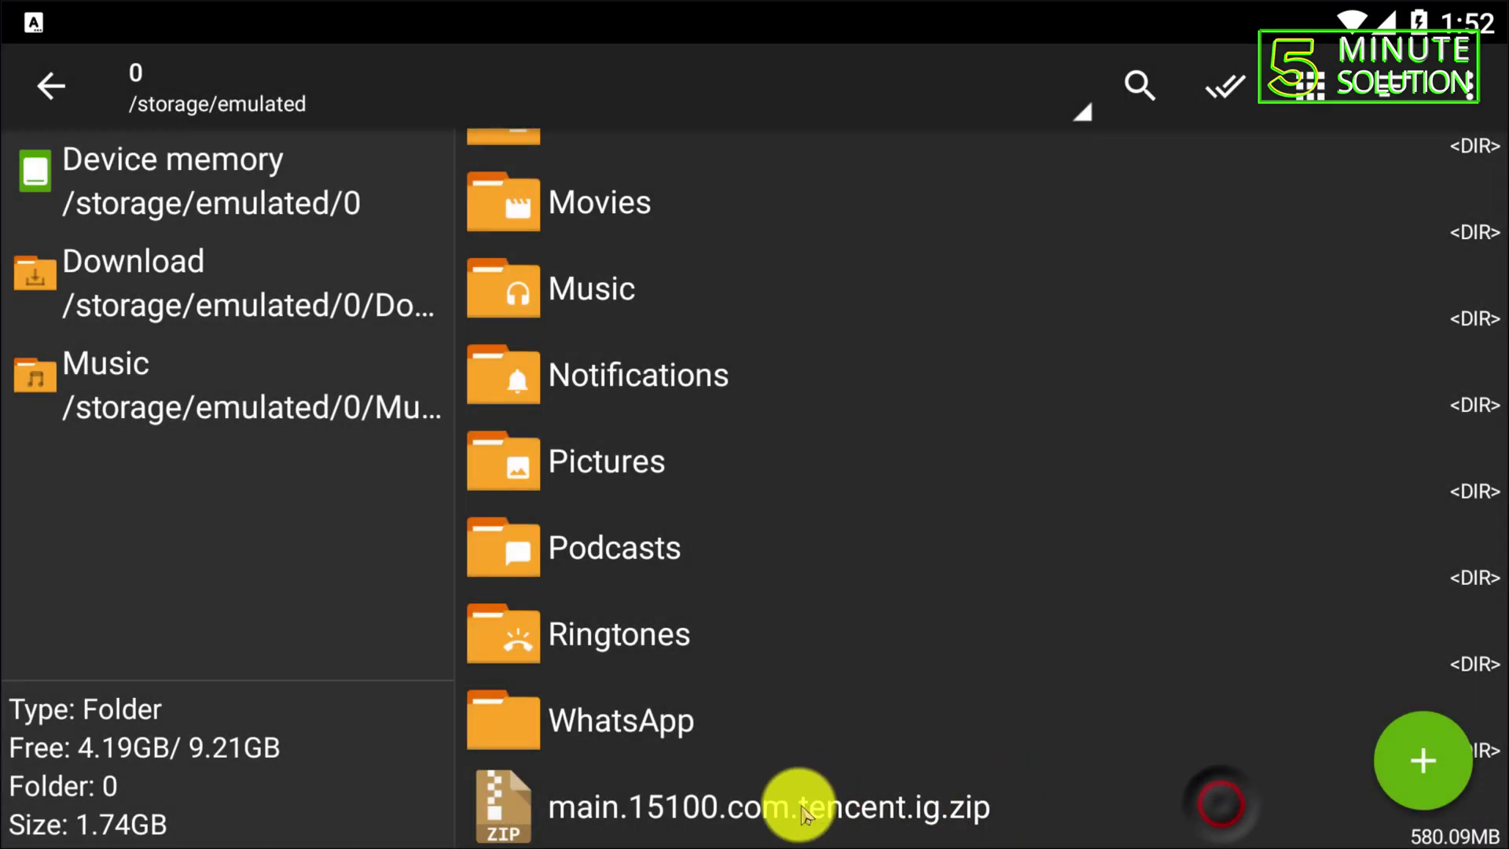
{"action": "left_click", "coordinate": [818, 807]}
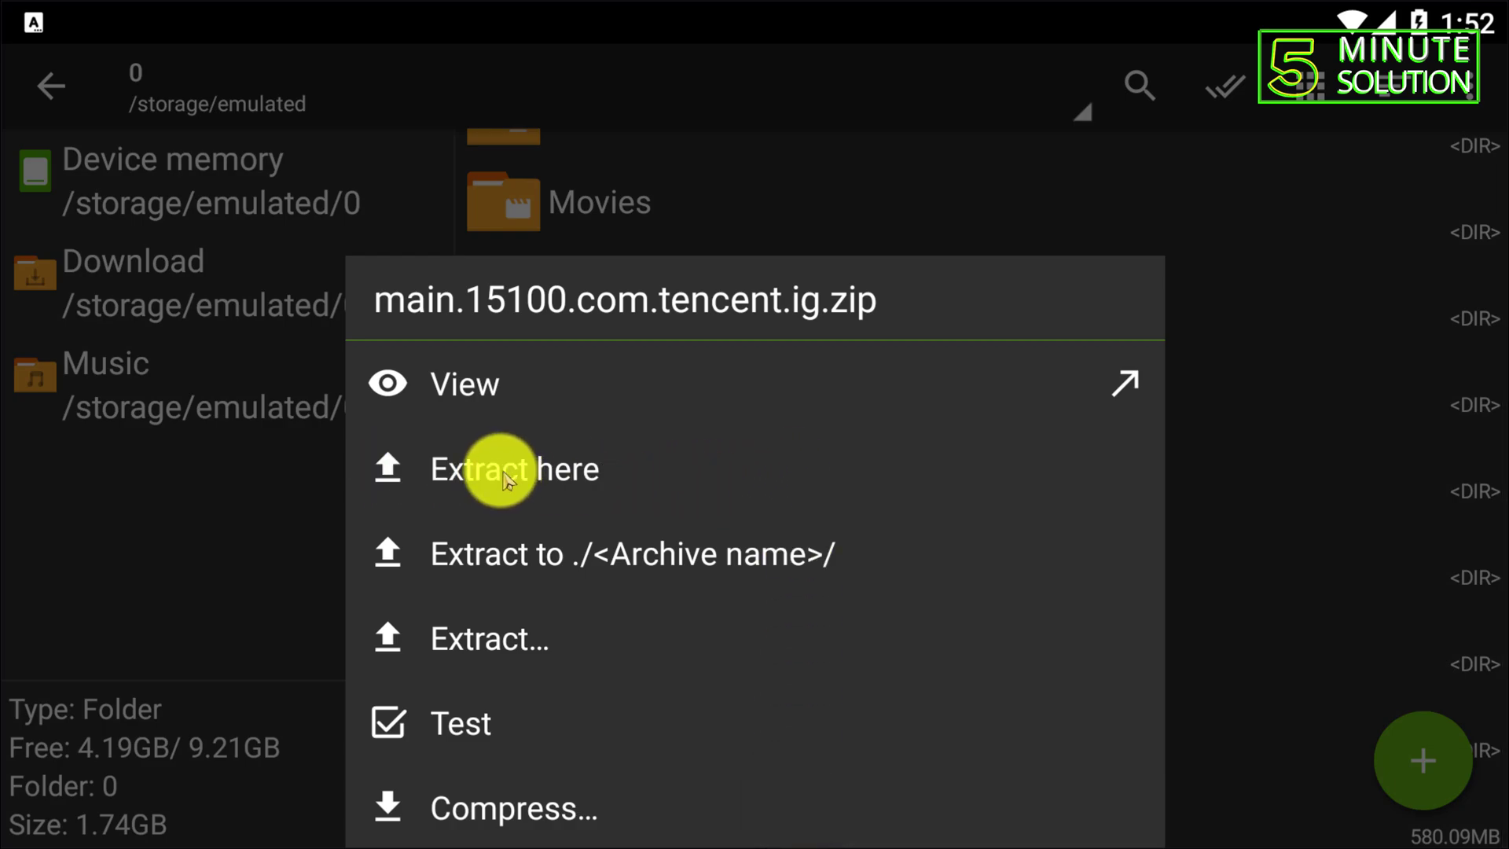
{"action": "left_click", "coordinate": [479, 481]}
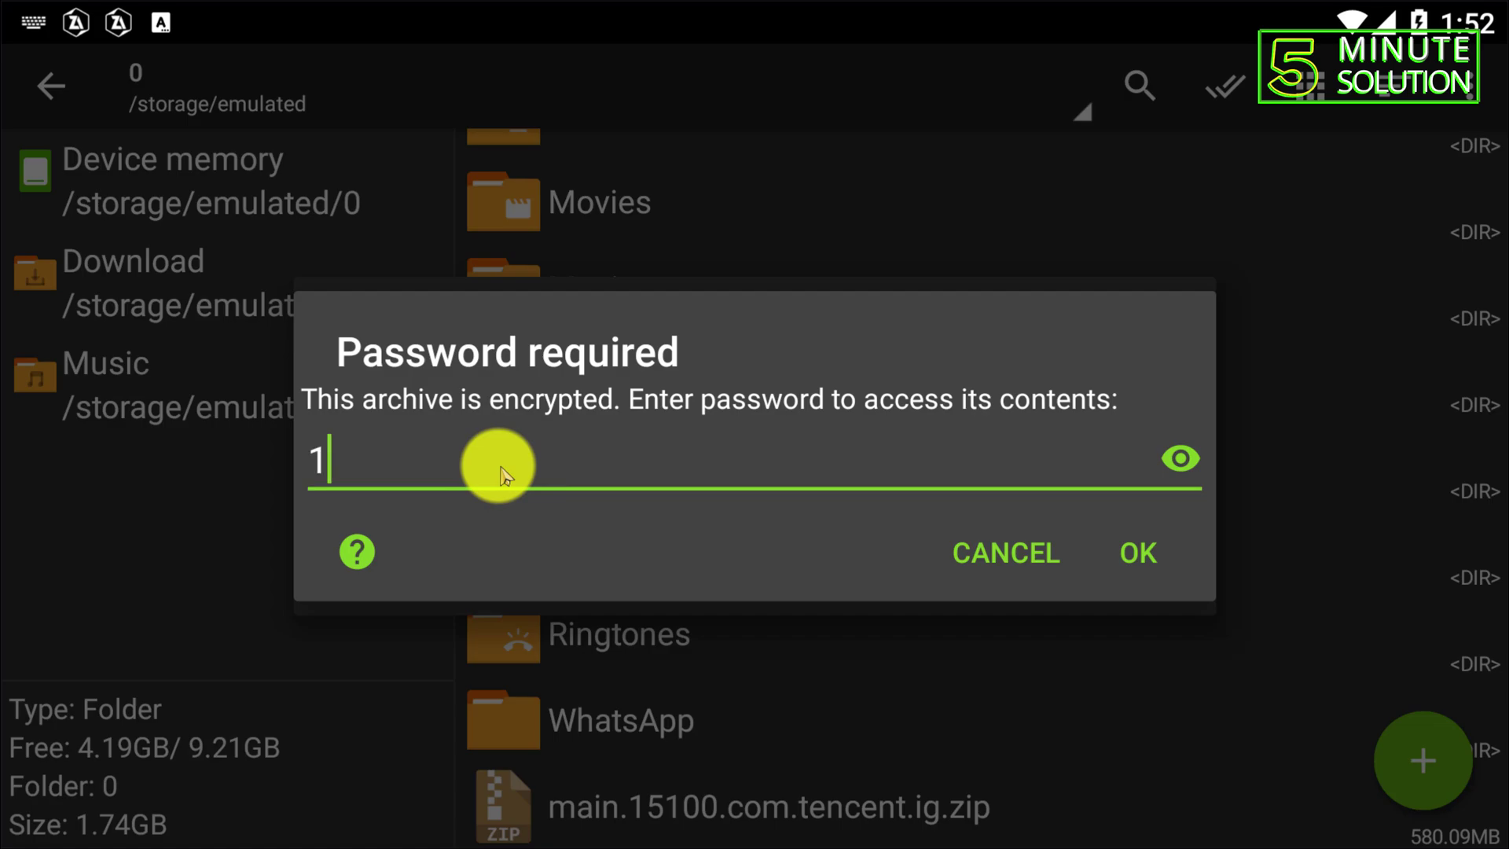
{"action": "type", "text": "132354456"}
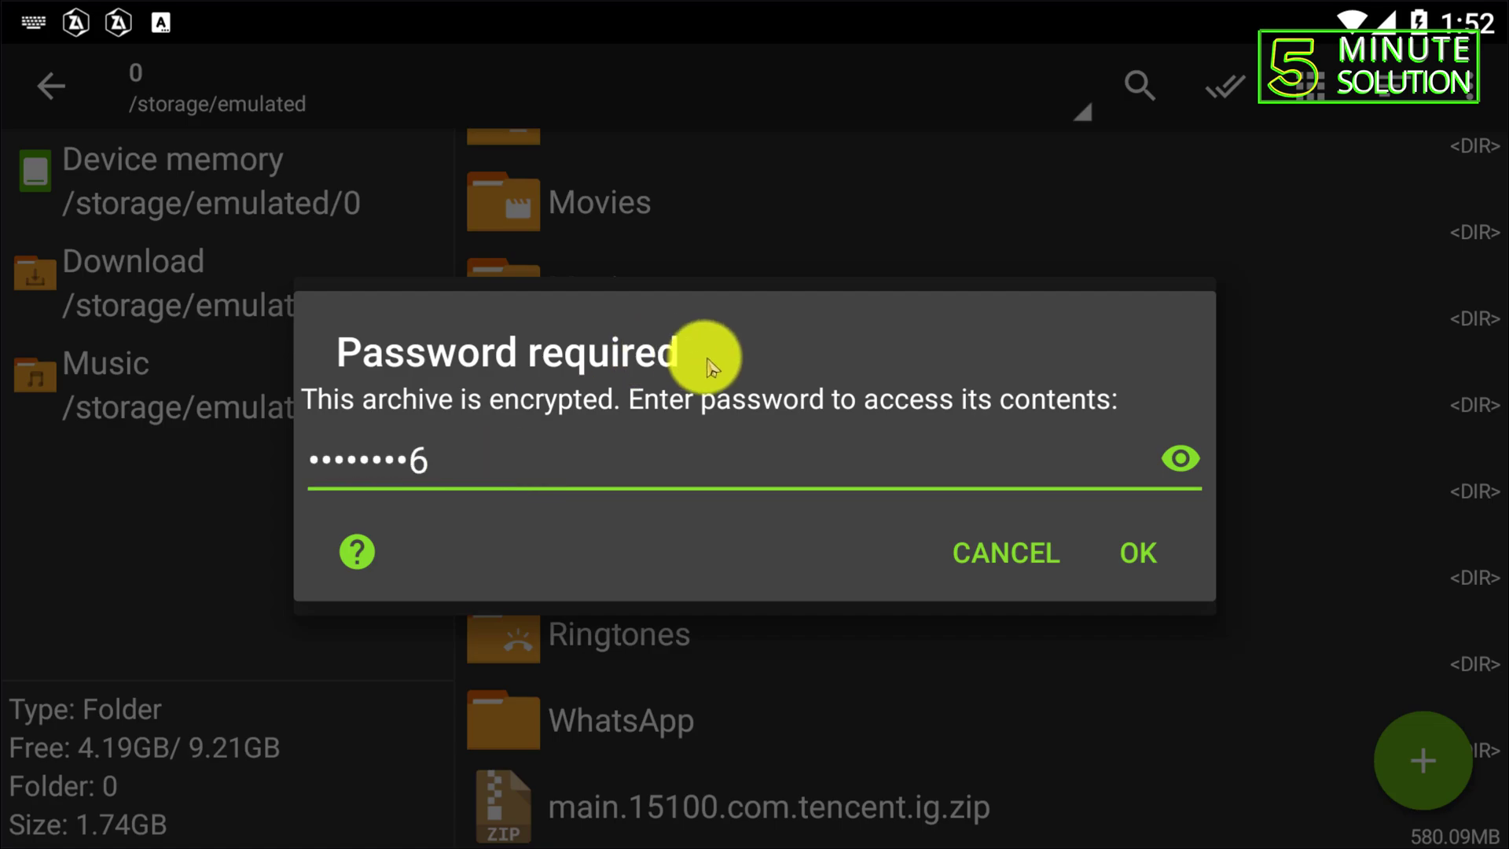
{"action": "left_click", "coordinate": [1181, 458]}
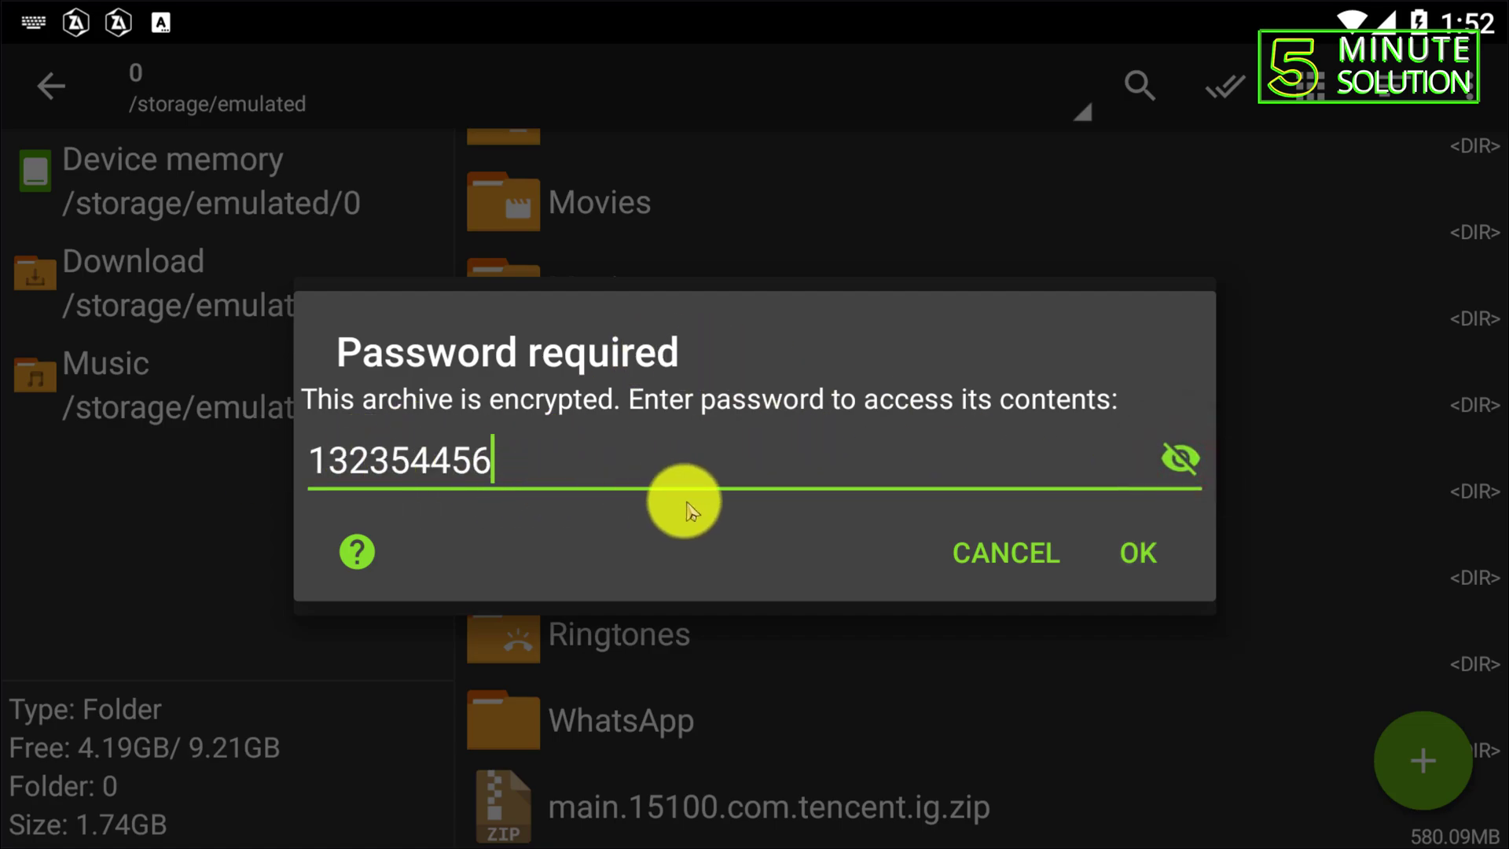
{"action": "left_click", "coordinate": [1151, 550]}
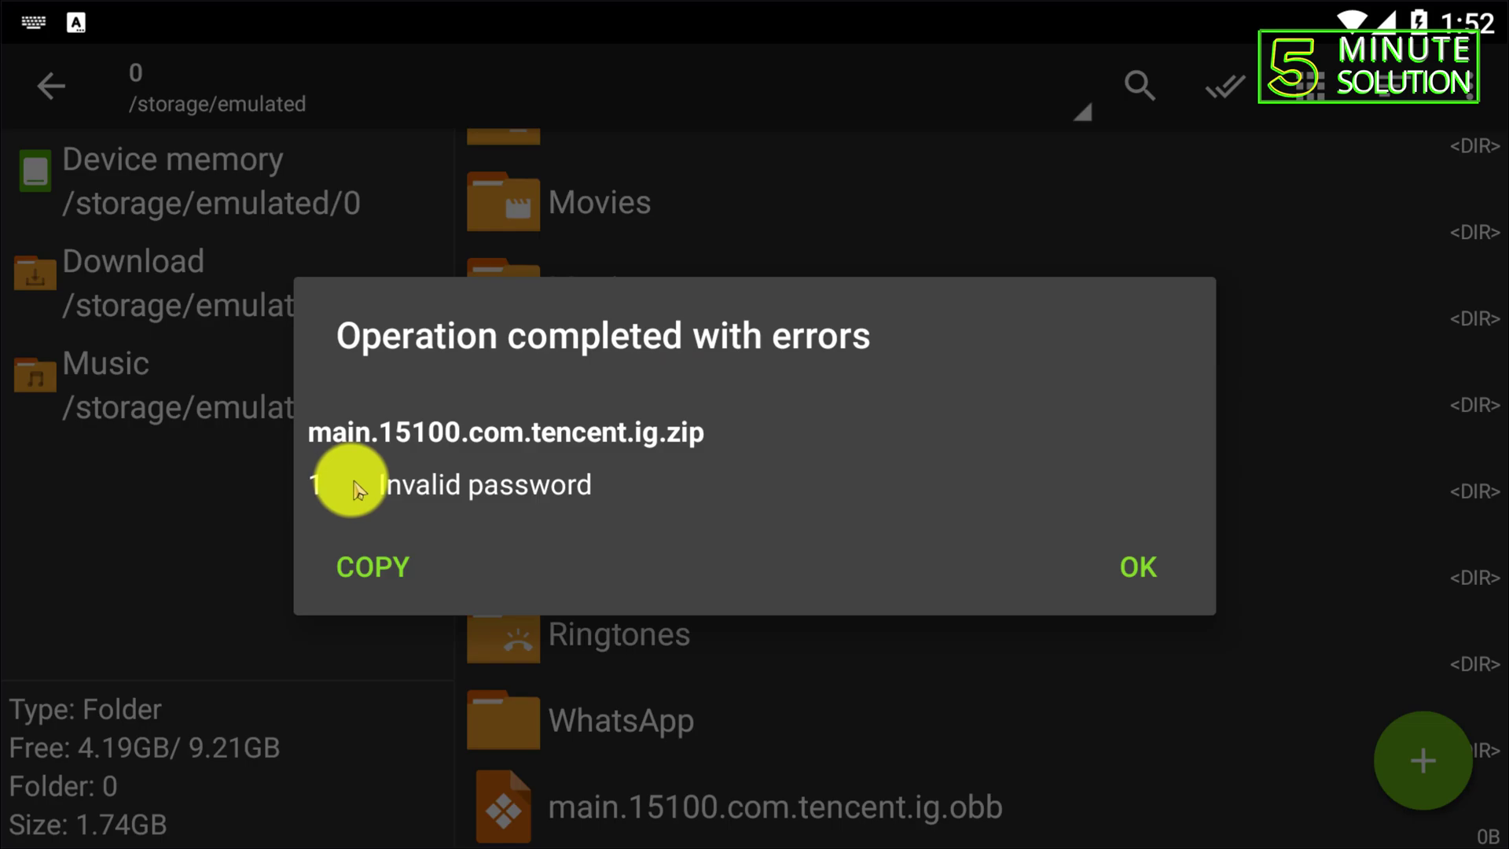
{"action": "left_click", "coordinate": [1132, 564]}
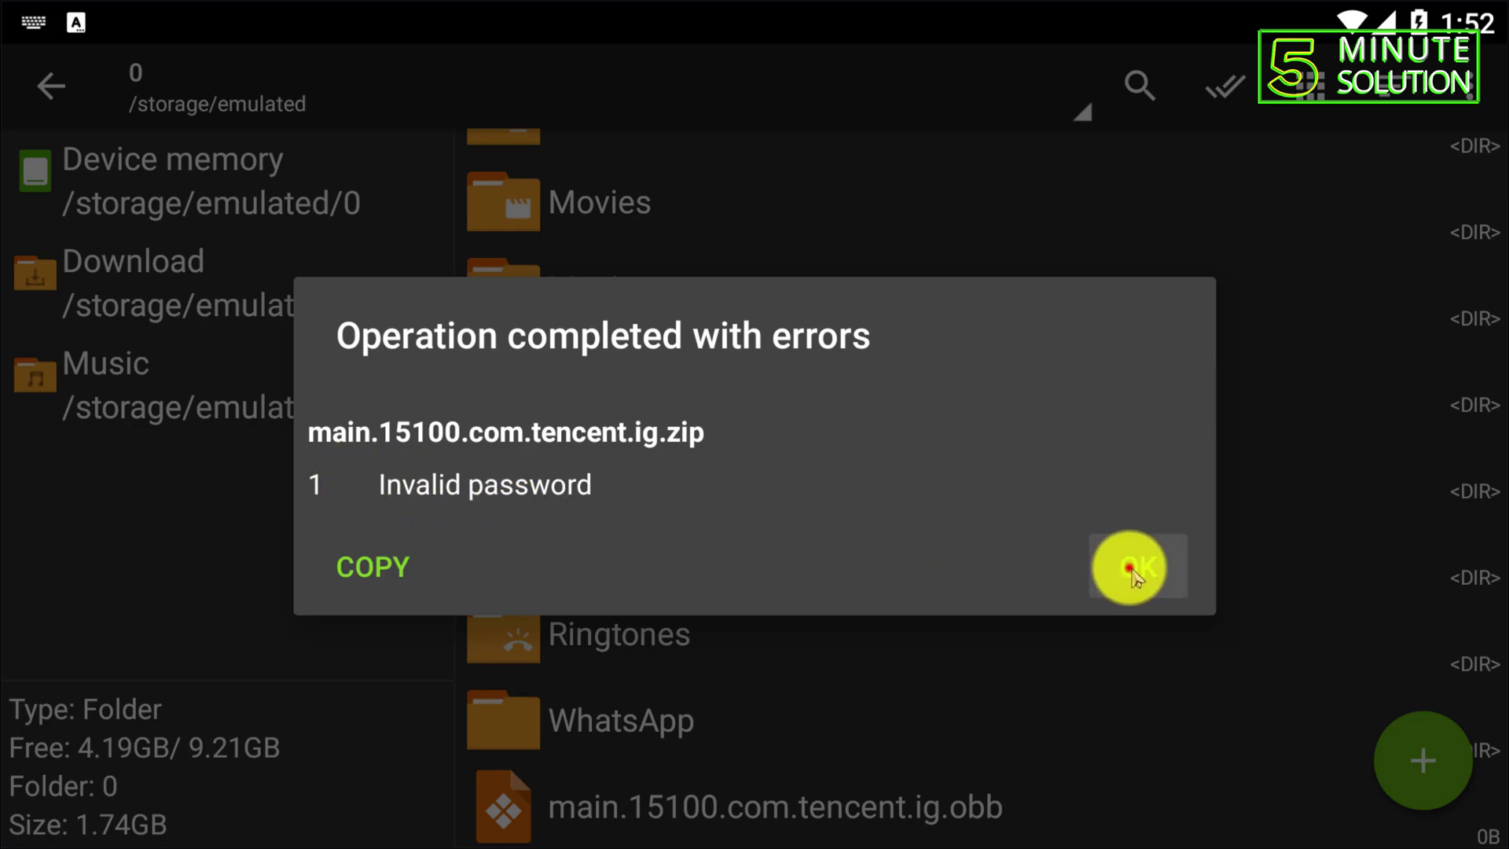
- Extract the zip here with the correct password, restoring the 597.59MB obb file
{"action": "left_click", "coordinate": [932, 810]}
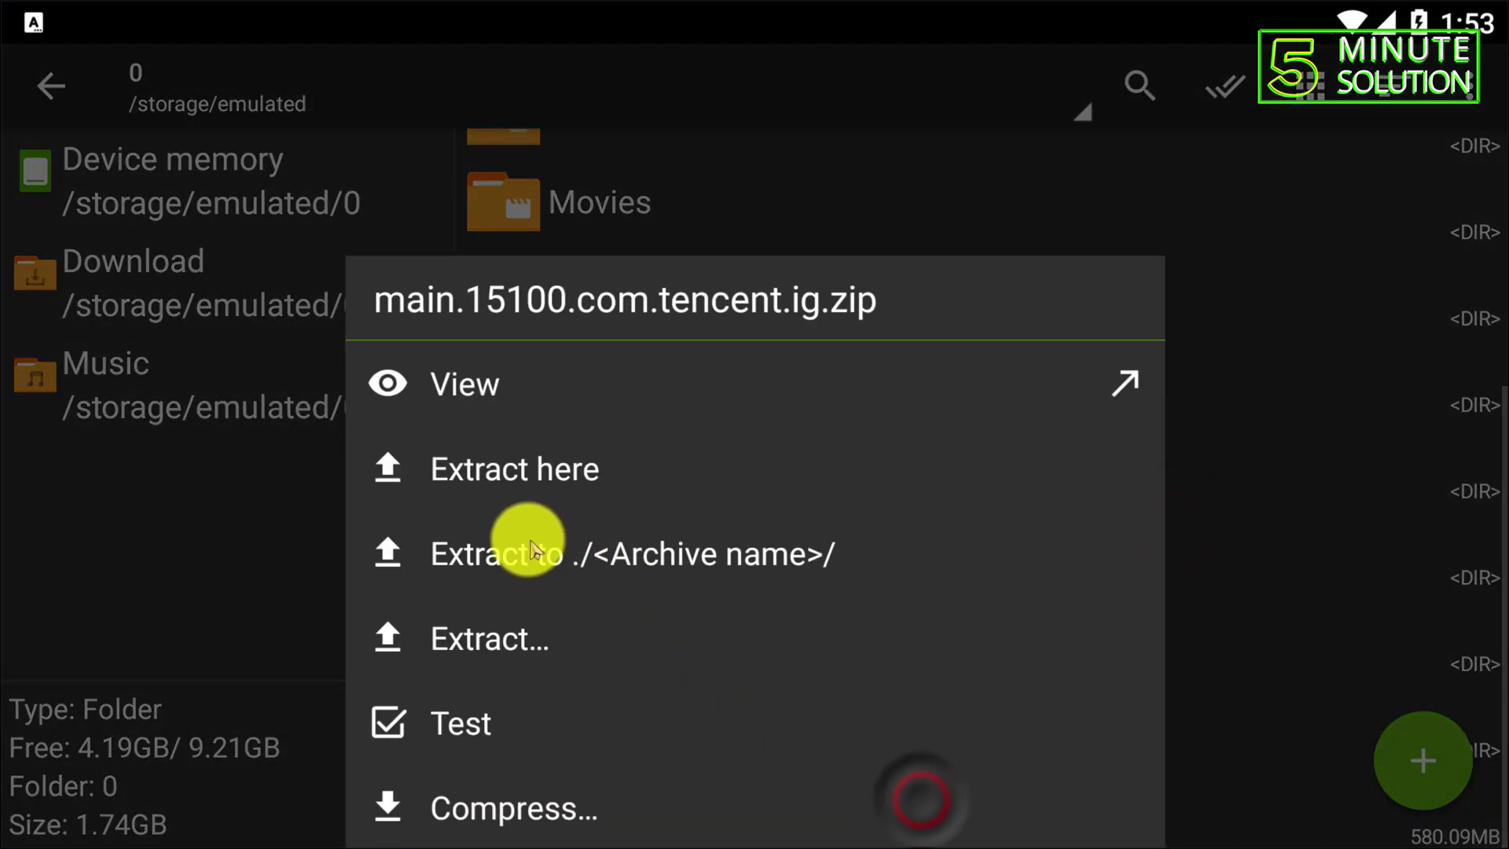
{"action": "left_click", "coordinate": [515, 477]}
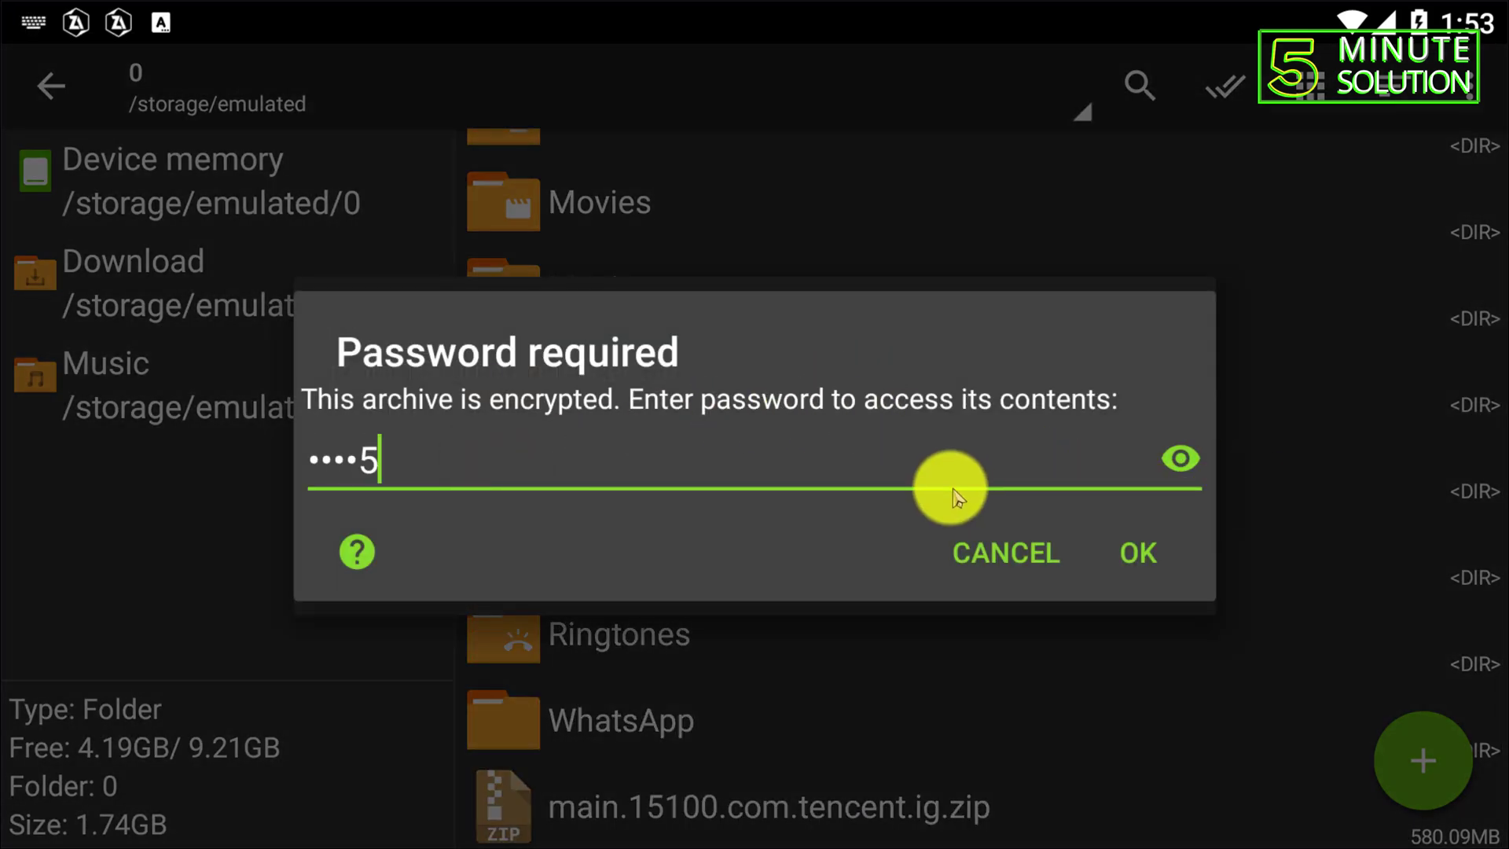
{"action": "left_click", "coordinate": [1184, 456]}
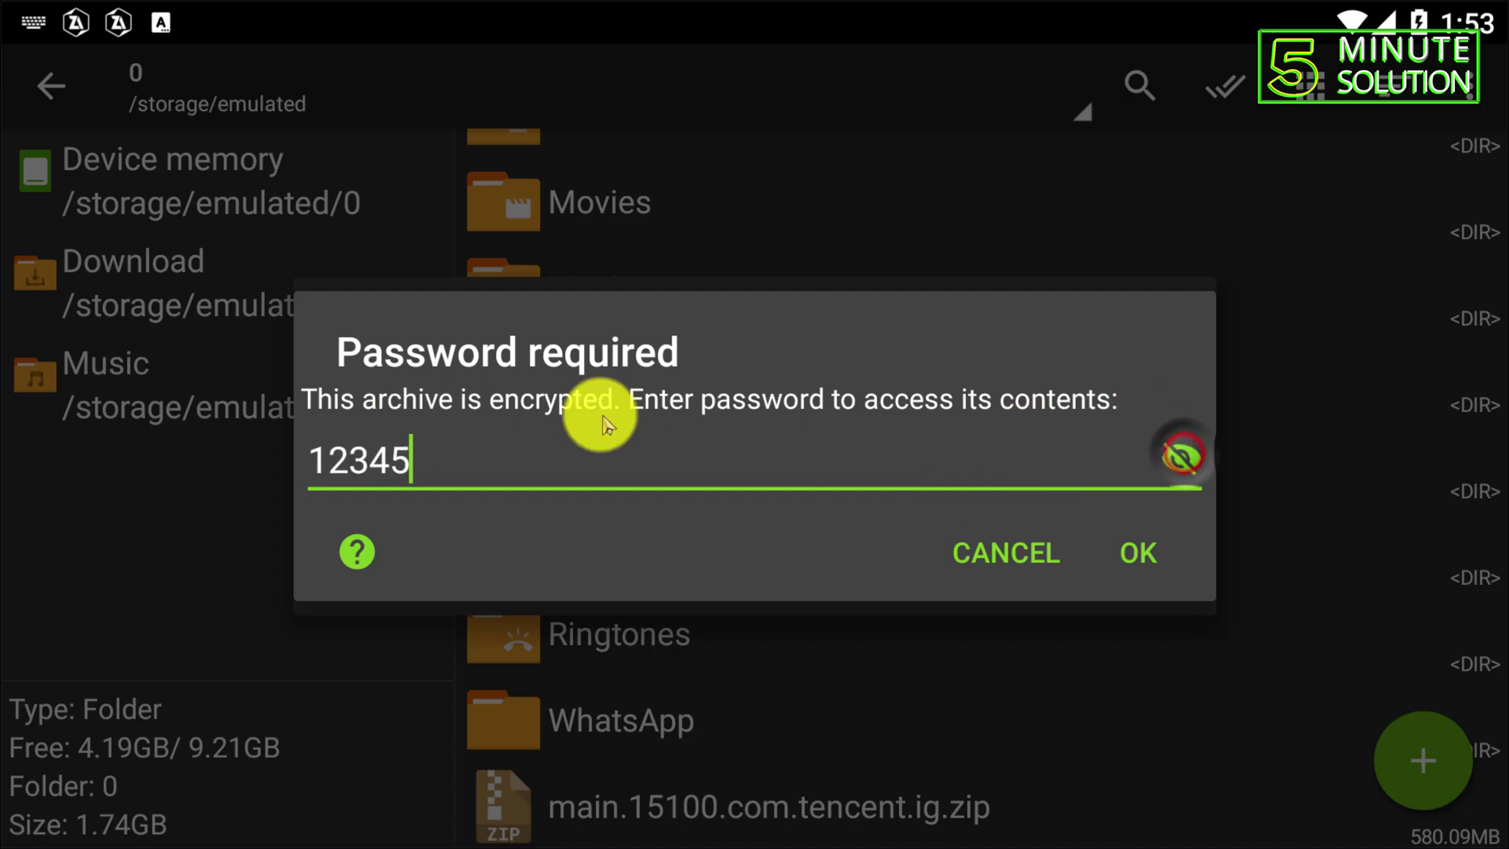
{"action": "left_click", "coordinate": [1130, 548]}
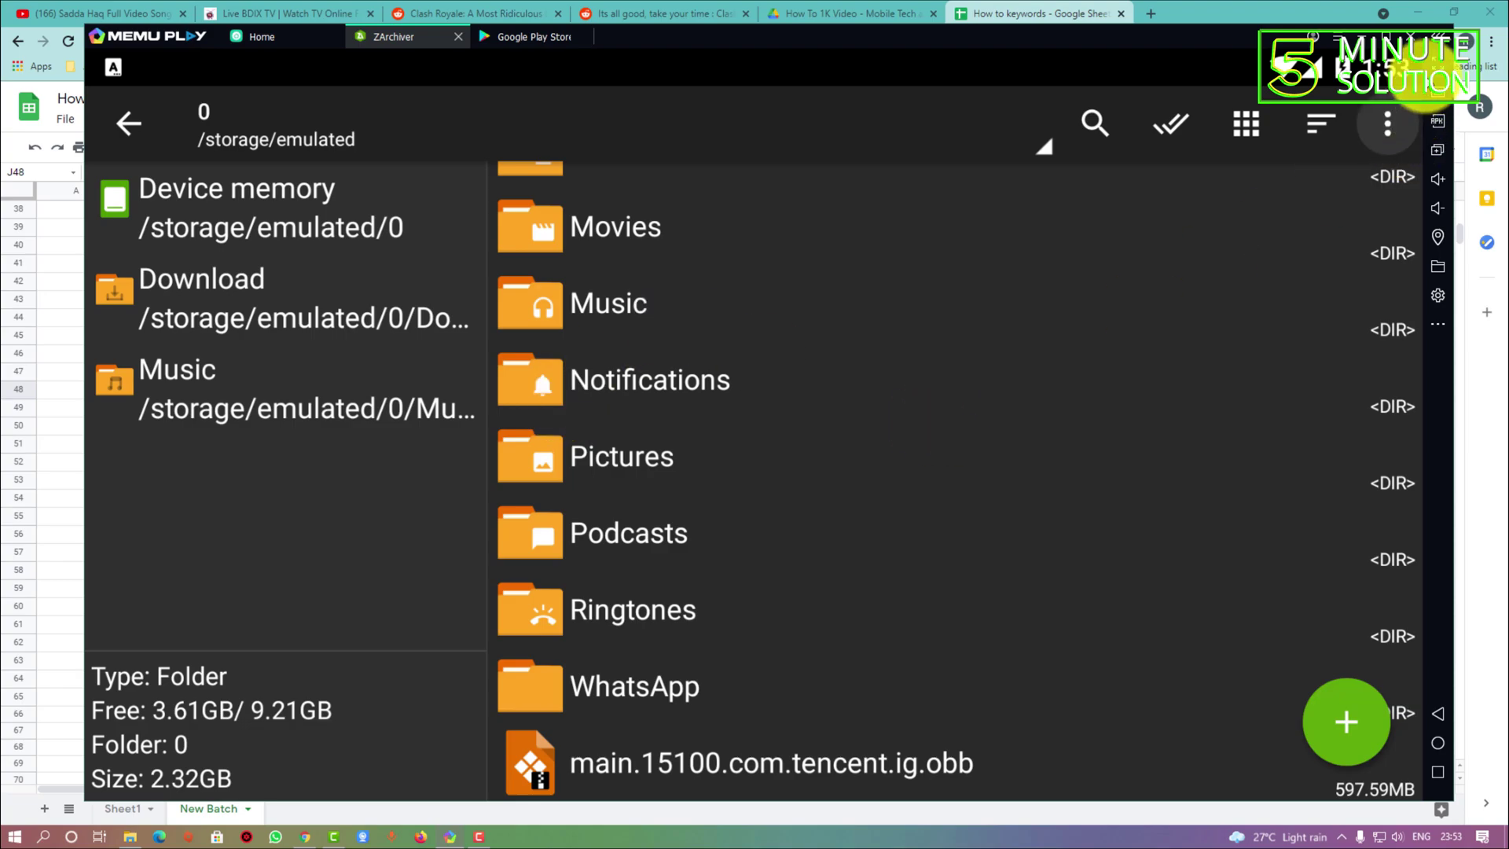
- Make MEmu Play fullscreen and go to the Android home screen
{"action": "left_click", "coordinate": [1437, 66]}
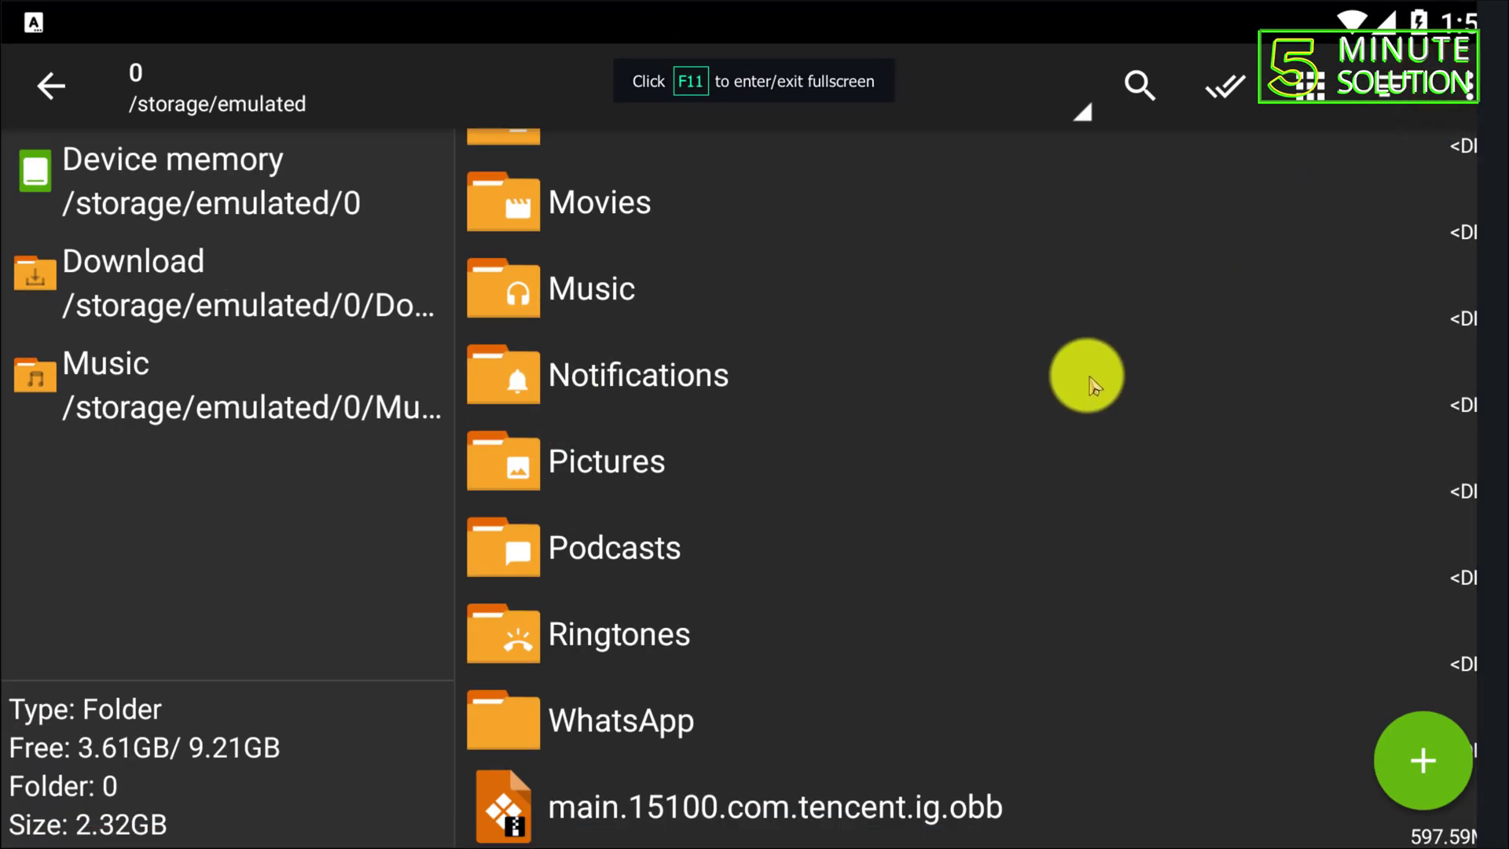
{"action": "mouse_move", "coordinate": [1502, 432]}
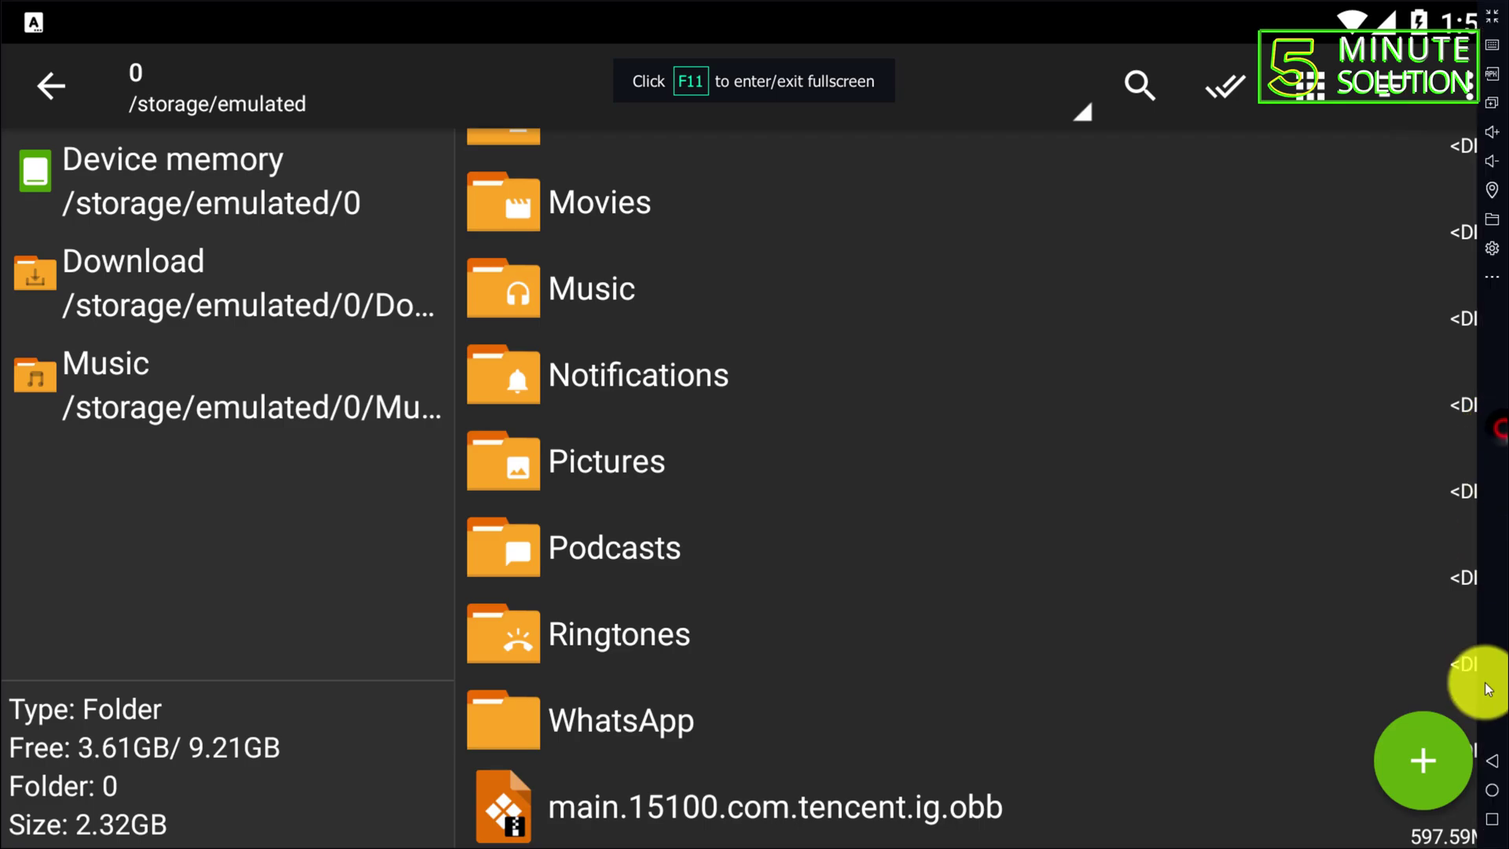
{"action": "left_click", "coordinate": [1492, 789]}
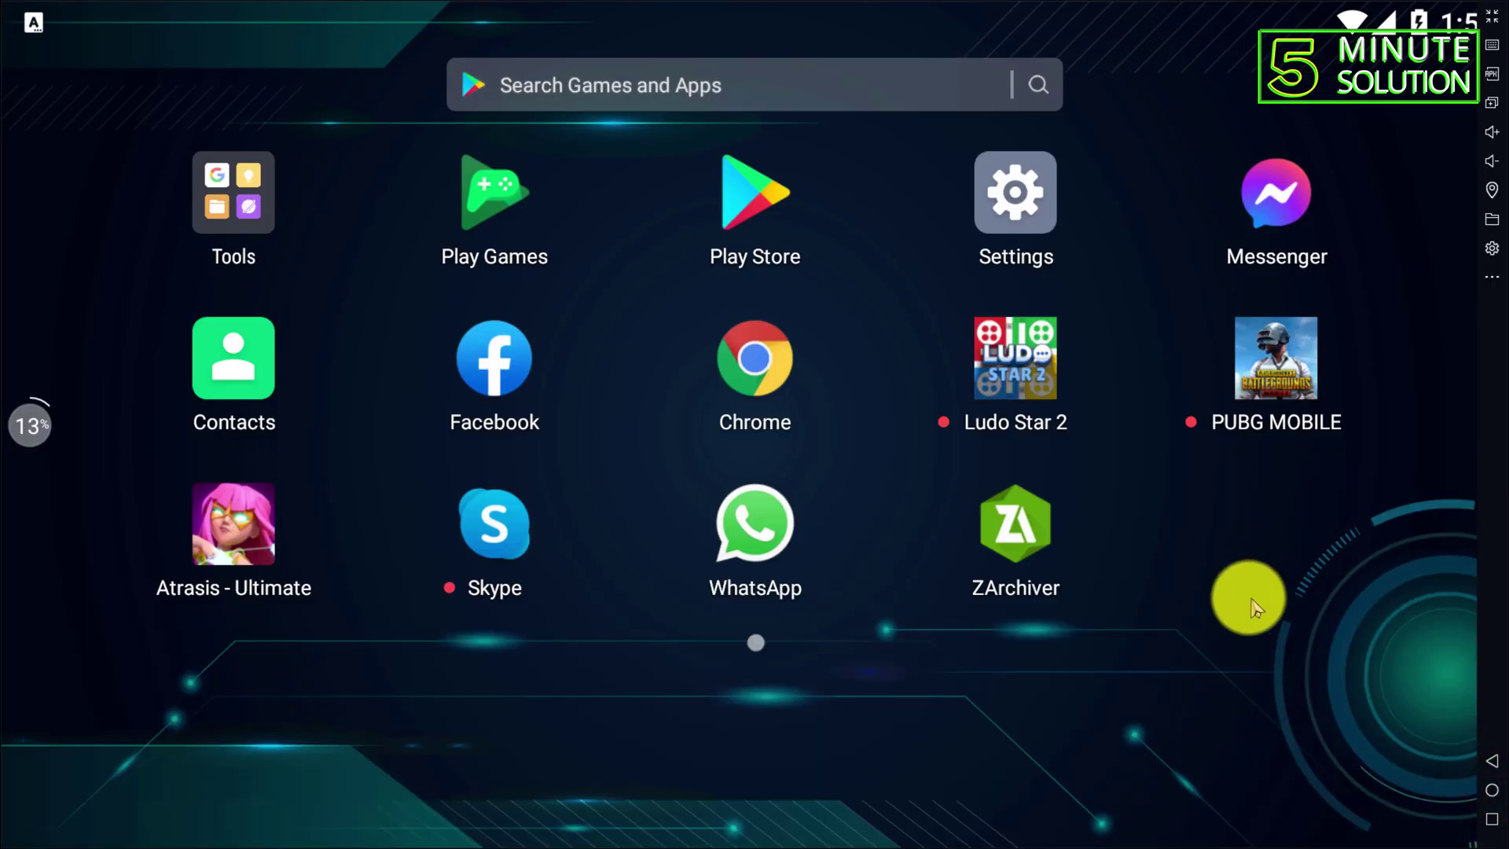